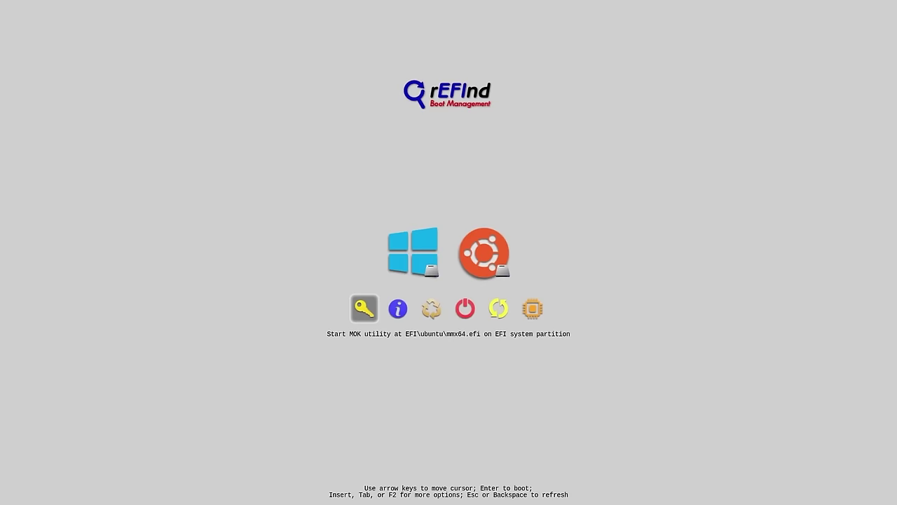
# Step: Toggle the rEFInd boot selection back and forth between the Windows and Ubuntu entries
pyautogui.press('Right')
pyautogui.press('Left')
pyautogui.press('Right')
pyautogui.press('Left')
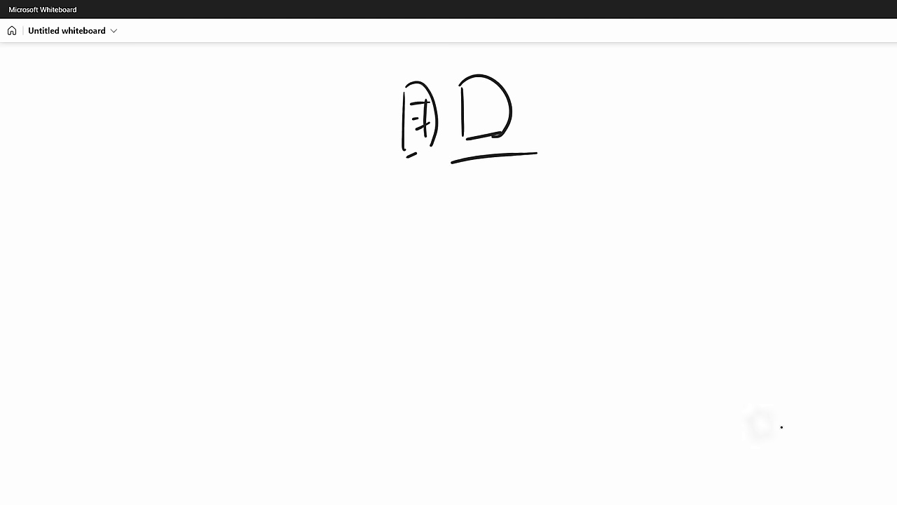
# Step: Sketch two drives side by side and label them WIN11 and LINUX
pyautogui.moveTo(304, 382)
pyautogui.mouseDown()
pyautogui.moveTo(310, 440)
pyautogui.moveTo(363, 422)
pyautogui.mouseUp()
pyautogui.moveTo(318, 445); pyautogui.dragTo(349, 431)
pyautogui.moveTo(461, 363)
pyautogui.mouseDown()
pyautogui.moveTo(466, 425)
pyautogui.moveTo(503, 424)
pyautogui.mouseUp()
pyautogui.moveTo(473, 429); pyautogui.dragTo(517, 419)
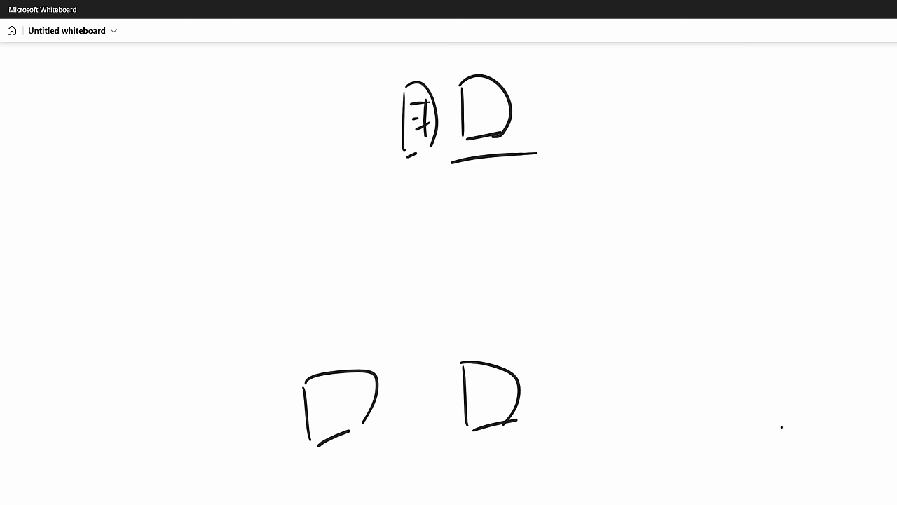
pyautogui.moveTo(305, 471); pyautogui.dragTo(339, 488)
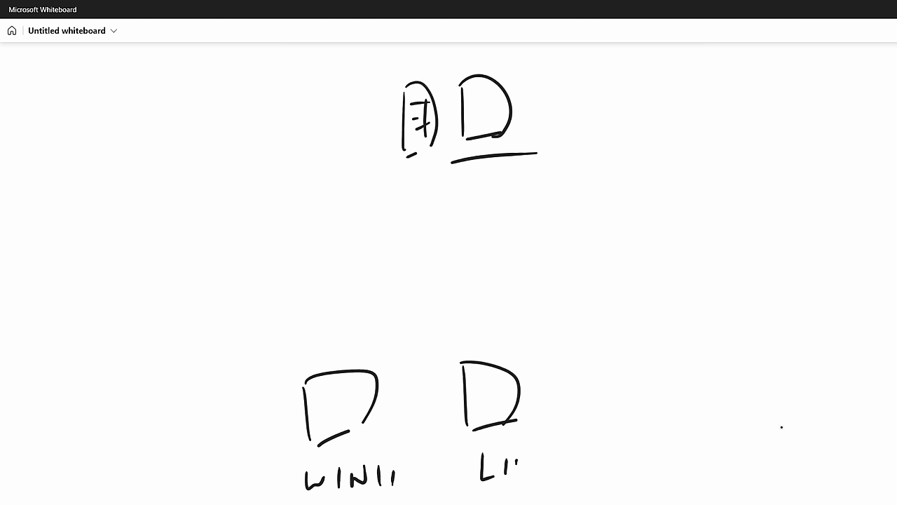
pyautogui.moveTo(518, 457); pyautogui.dragTo(519, 479)
pyautogui.moveTo(520, 456)
pyautogui.mouseDown()
pyautogui.moveTo(533, 449)
pyautogui.moveTo(571, 475)
pyautogui.mouseUp()
pyautogui.moveTo(574, 452); pyautogui.dragTo(564, 478)
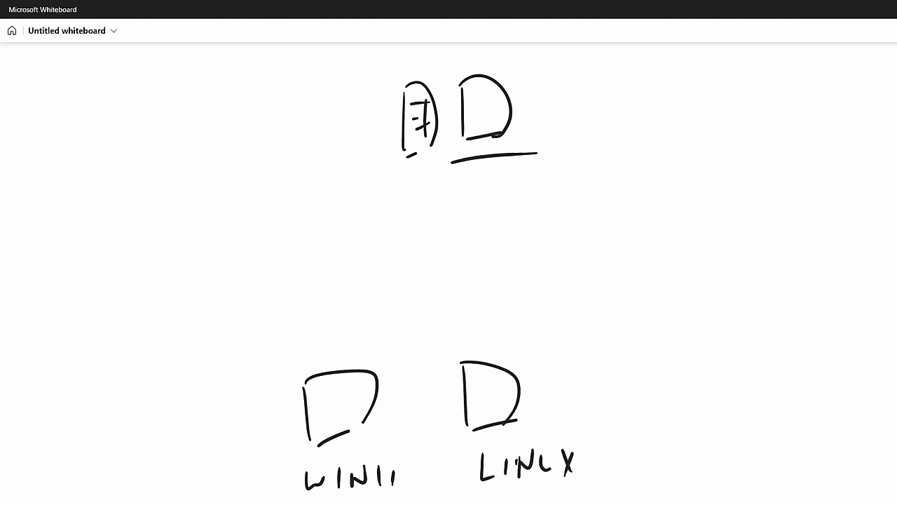
# Step: Draw a middle boot drive labelled BOUT on the right and WIN BOOT on the left
pyautogui.moveTo(444, 265)
pyautogui.mouseDown()
pyautogui.moveTo(483, 203)
pyautogui.moveTo(508, 260)
pyautogui.mouseUp()
pyautogui.moveTo(446, 283); pyautogui.dragTo(522, 270)
pyautogui.moveTo(576, 215); pyautogui.dragTo(582, 249)
pyautogui.moveTo(610, 233)
pyautogui.mouseDown()
pyautogui.moveTo(602, 241)
pyautogui.moveTo(611, 234)
pyautogui.mouseUp()
pyautogui.moveTo(621, 230)
pyautogui.mouseDown()
pyautogui.moveTo(632, 241)
pyautogui.moveTo(652, 219)
pyautogui.mouseUp()
pyautogui.moveTo(645, 226); pyautogui.dragTo(644, 243)
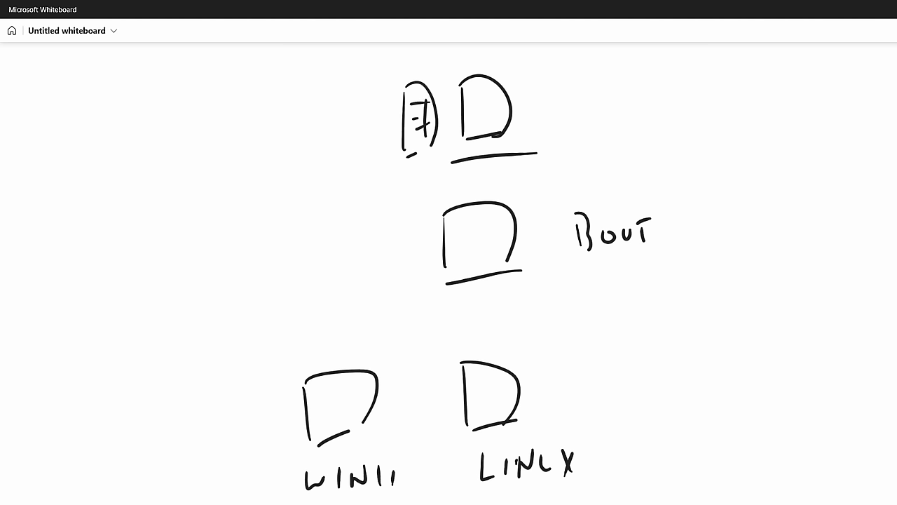
pyautogui.moveTo(275, 270)
pyautogui.mouseDown()
pyautogui.moveTo(296, 266)
pyautogui.moveTo(321, 302)
pyautogui.mouseUp()
pyautogui.moveTo(322, 289)
pyautogui.mouseDown()
pyautogui.moveTo(324, 301)
pyautogui.moveTo(370, 280)
pyautogui.mouseUp()
pyautogui.moveTo(381, 263); pyautogui.dragTo(378, 272)
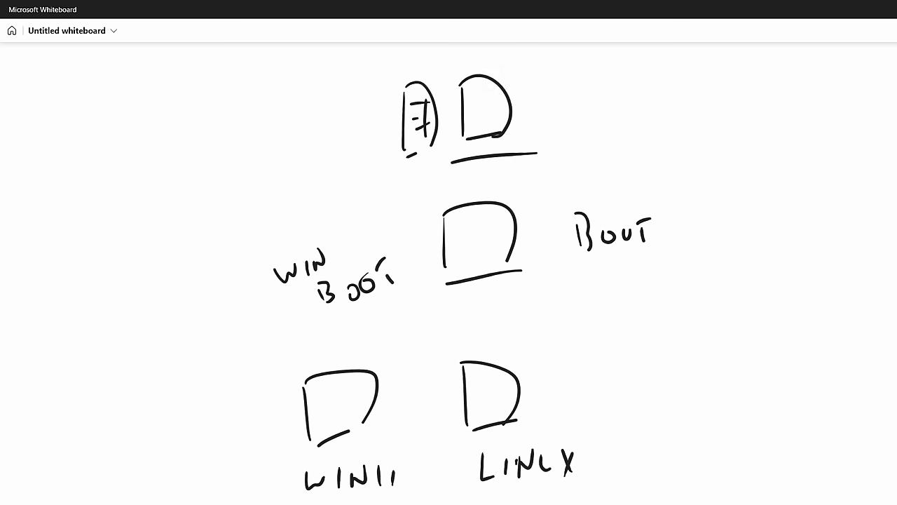
# Step: Add arrows to the circled WIN11 drive, then ring and select the WIN BOOT group
pyautogui.moveTo(478, 131); pyautogui.dragTo(477, 204)
pyautogui.moveTo(468, 286)
pyautogui.mouseDown()
pyautogui.moveTo(349, 368)
pyautogui.moveTo(387, 368)
pyautogui.mouseUp()
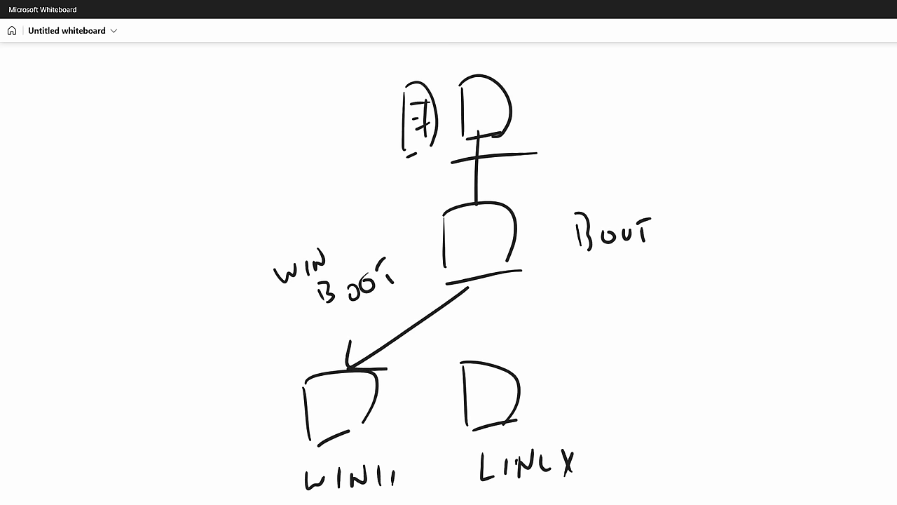
pyautogui.moveTo(231, 394)
pyautogui.mouseDown()
pyautogui.moveTo(406, 503)
pyautogui.moveTo(274, 359)
pyautogui.mouseUp()
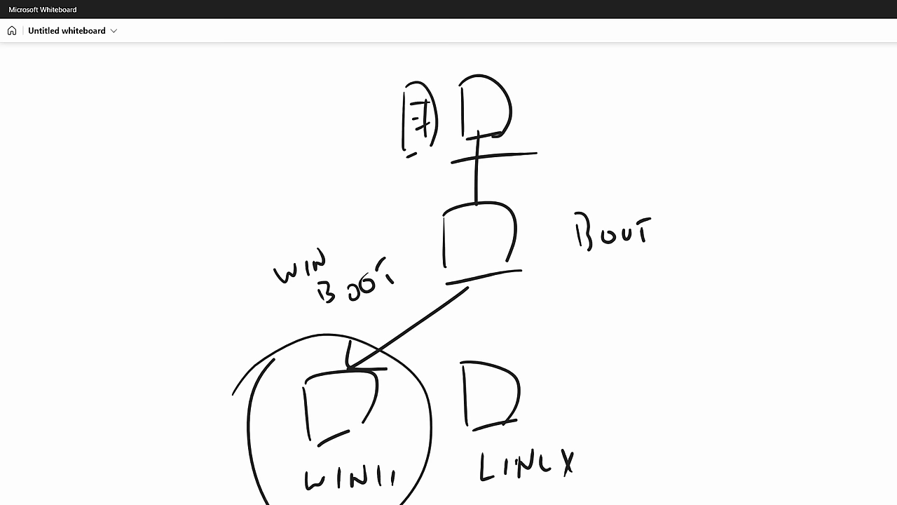
pyautogui.moveTo(255, 248)
pyautogui.mouseDown()
pyautogui.moveTo(309, 223)
pyautogui.moveTo(246, 317)
pyautogui.moveTo(393, 201)
pyautogui.mouseUp()
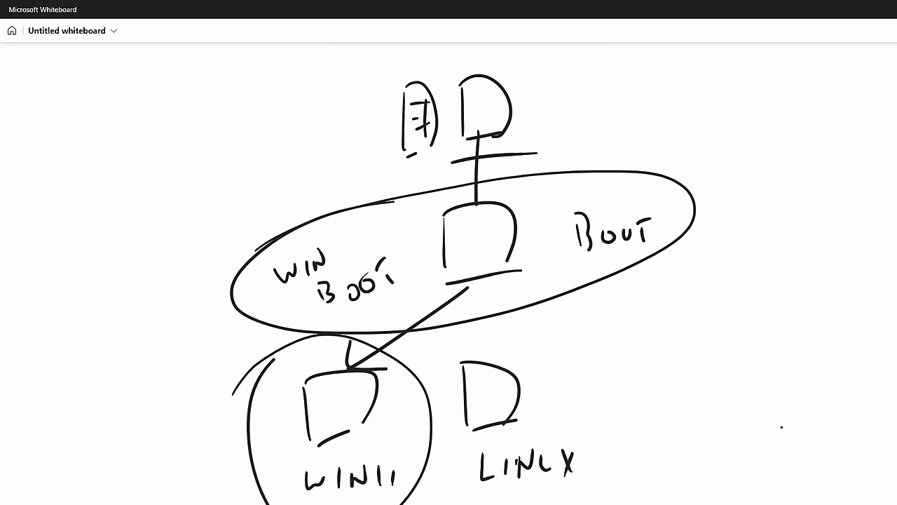
pyautogui.click(508, 327)
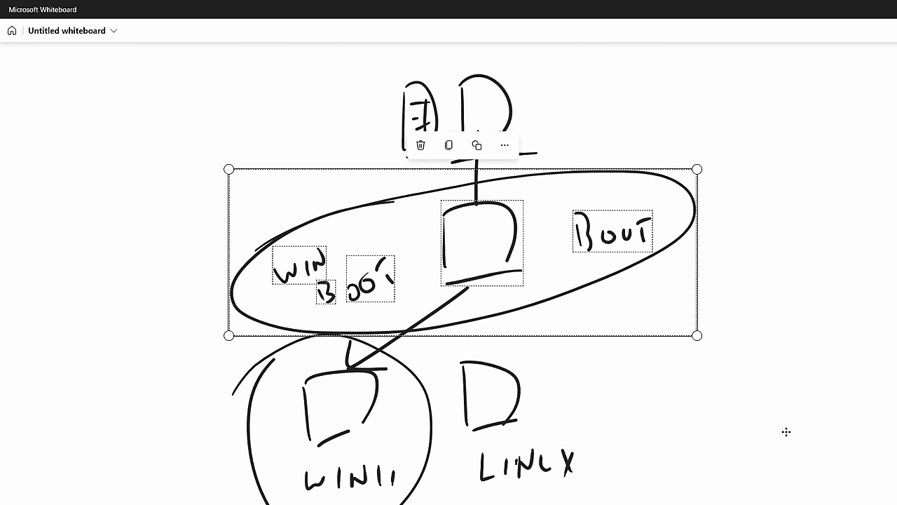
# Step: Delete the ellipse with WIN BOOT and BOUT, then write GRUB and an underlined REFIND
pyautogui.press('Delete')
pyautogui.moveTo(553, 202)
pyautogui.mouseDown()
pyautogui.moveTo(569, 231)
pyautogui.moveTo(589, 207)
pyautogui.moveTo(625, 210)
pyautogui.moveTo(625, 221)
pyautogui.mouseUp()
pyautogui.moveTo(548, 255); pyautogui.dragTo(575, 273)
pyautogui.moveTo(579, 258); pyautogui.dragTo(583, 279)
pyautogui.moveTo(597, 261); pyautogui.dragTo(614, 256)
pyautogui.moveTo(620, 258); pyautogui.dragTo(621, 274)
pyautogui.moveTo(628, 275); pyautogui.dragTo(640, 260)
pyautogui.moveTo(646, 259); pyautogui.dragTo(658, 266)
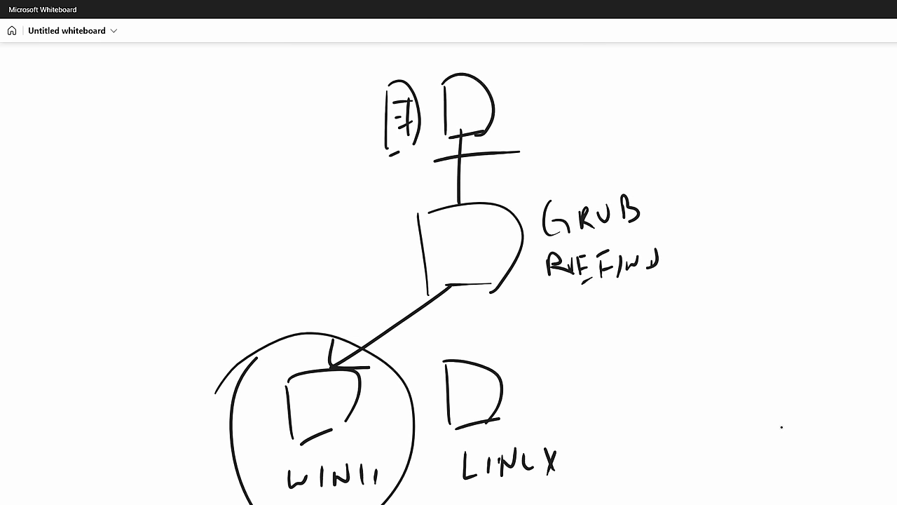
pyautogui.moveTo(567, 294); pyautogui.dragTo(673, 283)
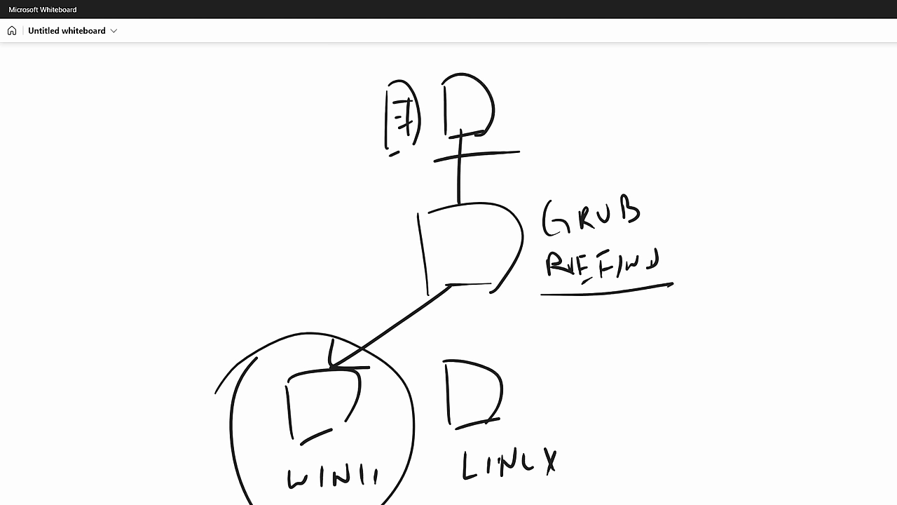
# Step: Add SYS D and OPENCORE labels and encircle all four boot loader names
pyautogui.moveTo(551, 313); pyautogui.dragTo(540, 328)
pyautogui.click(567, 316)
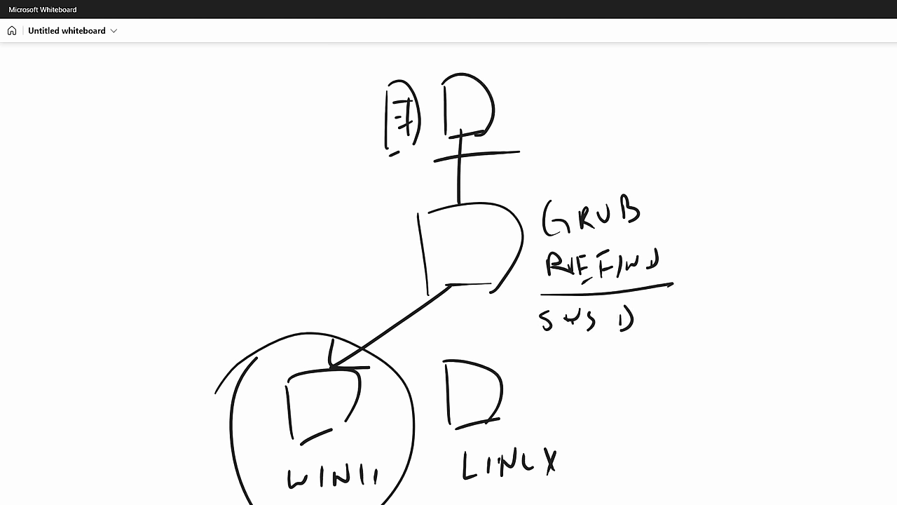
pyautogui.moveTo(718, 227); pyautogui.dragTo(720, 227)
pyautogui.moveTo(777, 236); pyautogui.dragTo(872, 210)
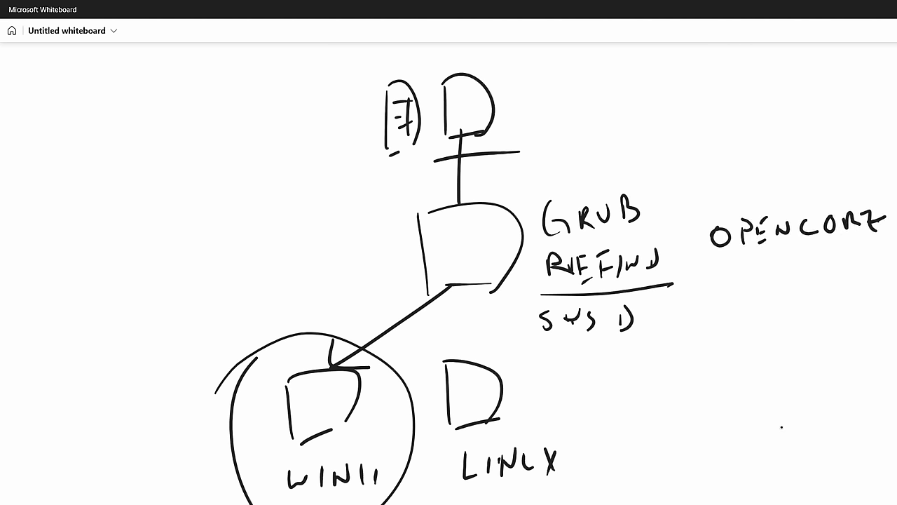
pyautogui.moveTo(404, 203)
pyautogui.mouseDown()
pyautogui.moveTo(487, 154)
pyautogui.moveTo(415, 317)
pyautogui.moveTo(459, 188)
pyautogui.mouseUp()
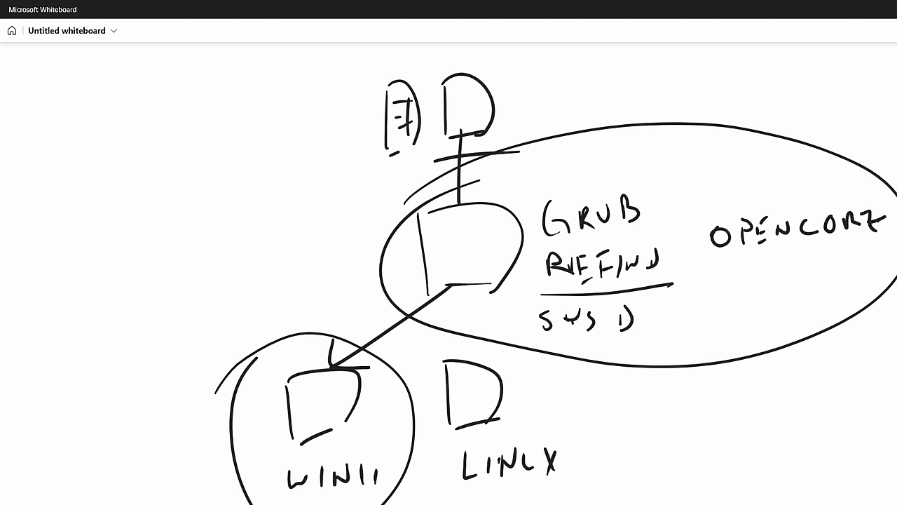
# Step: Link the middle drive to LINUX and a new MAC drive, then circle REFIND
pyautogui.moveTo(467, 290); pyautogui.dragTo(467, 335)
pyautogui.moveTo(447, 323); pyautogui.dragTo(479, 328)
pyautogui.moveTo(496, 290); pyautogui.dragTo(568, 368)
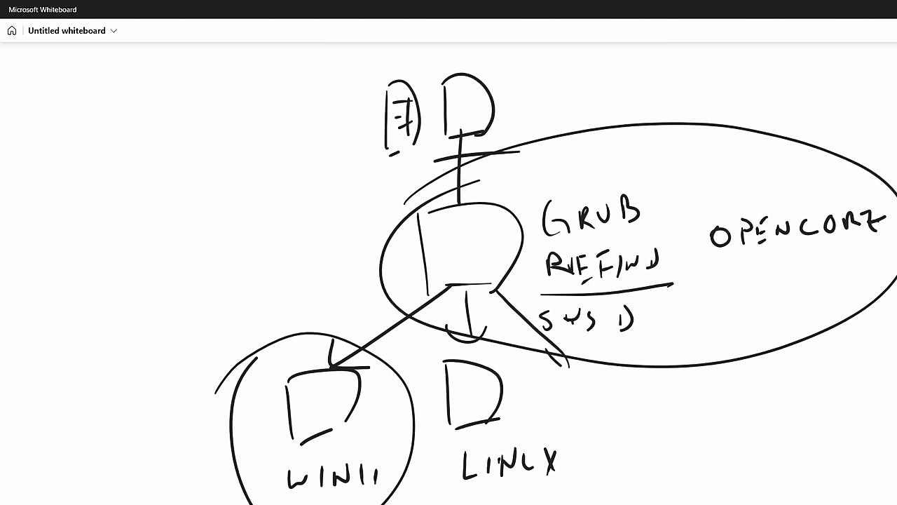
pyautogui.moveTo(609, 327); pyautogui.dragTo(564, 372)
pyautogui.moveTo(591, 381)
pyautogui.mouseDown()
pyautogui.moveTo(595, 412)
pyautogui.moveTo(605, 415)
pyautogui.mouseUp()
pyautogui.moveTo(602, 416); pyautogui.dragTo(650, 406)
pyautogui.moveTo(621, 443); pyautogui.dragTo(652, 461)
pyautogui.moveTo(658, 461); pyautogui.dragTo(678, 460)
pyautogui.moveTo(715, 438); pyautogui.dragTo(718, 457)
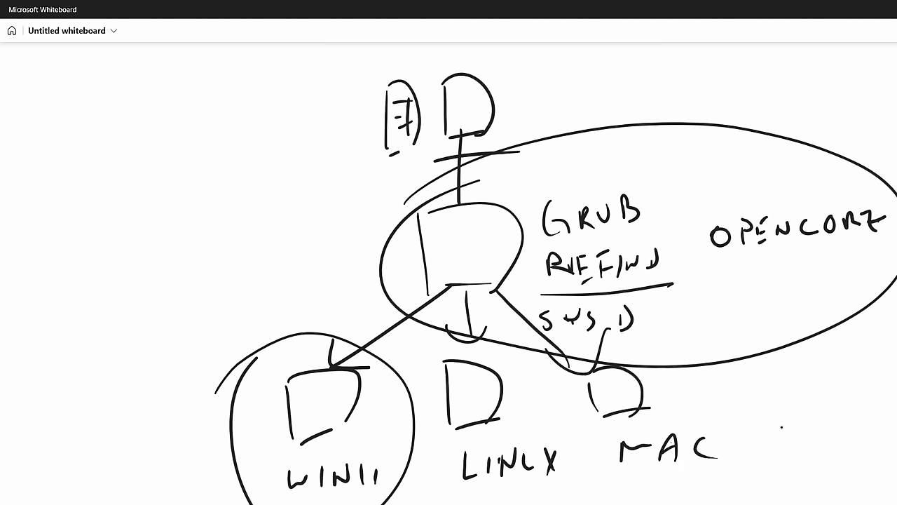
pyautogui.moveTo(525, 258)
pyautogui.mouseDown()
pyautogui.moveTo(671, 246)
pyautogui.moveTo(522, 275)
pyautogui.mouseUp()
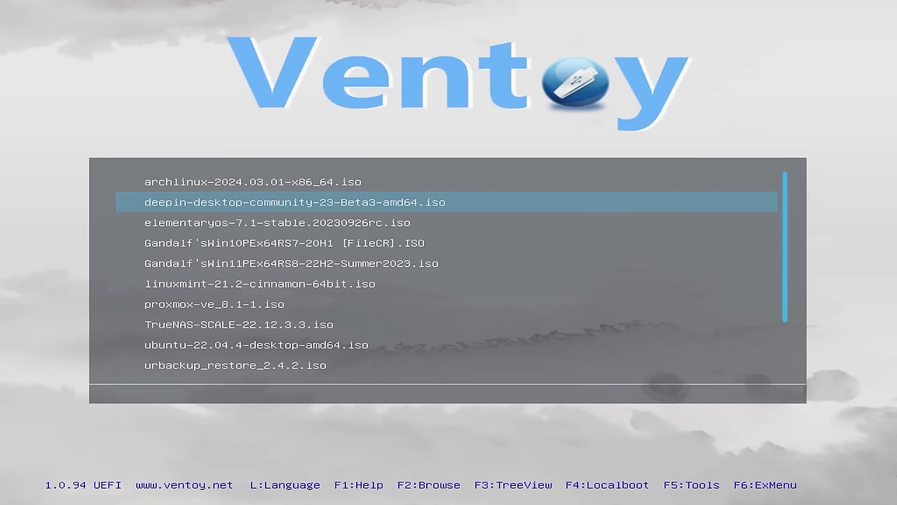
# Step: Highlight the W11-21H1-22000.1 ISO in the Ventoy list and open its boot options
pyautogui.press('Up')
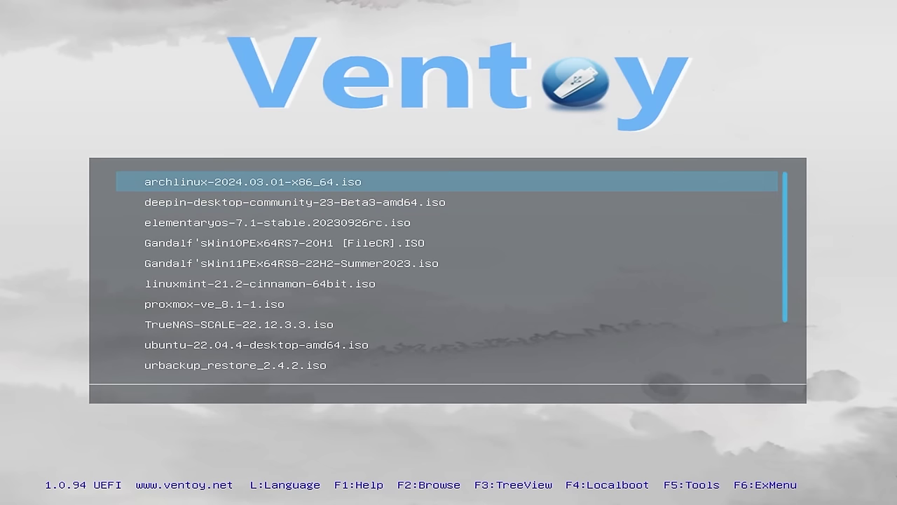
pyautogui.press('Down')
pyautogui.press('Down')
pyautogui.press('Down')
pyautogui.press('Down')
pyautogui.press('Down')
pyautogui.press('Down')
pyautogui.press('Down')
pyautogui.press('Down')
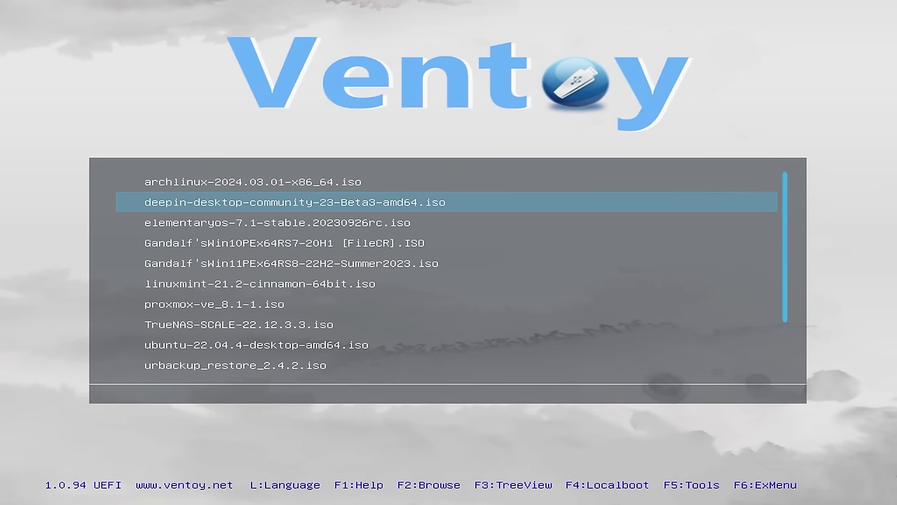
pyautogui.press('Down')
pyautogui.press('Down')
pyautogui.press('Down')
pyautogui.press('Down')
pyautogui.press('Down')
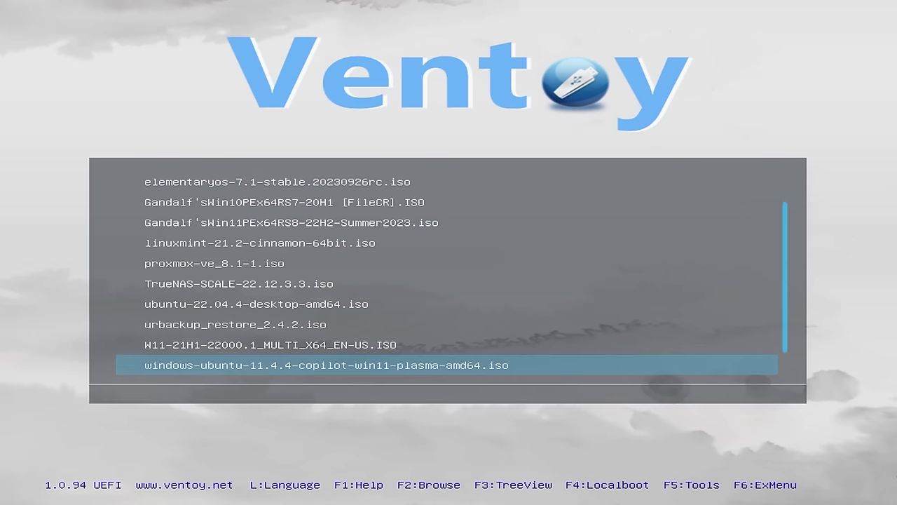
pyautogui.press('Up')
pyautogui.press('Up')
pyautogui.press('Up')
pyautogui.press('Up')
pyautogui.press('Up')
pyautogui.press('Up')
pyautogui.press('Up')
pyautogui.press('Up')
pyautogui.press('Up')
pyautogui.press('Up')
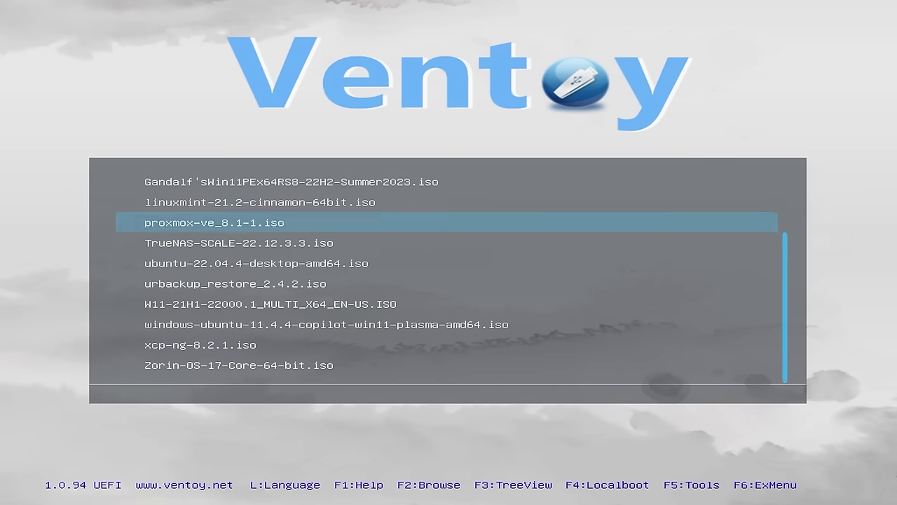
pyautogui.press('Down')
pyautogui.press('Down')
pyautogui.press('Down')
pyautogui.press('Down')
pyautogui.press('Down')
pyautogui.press('Down')
pyautogui.press('Down')
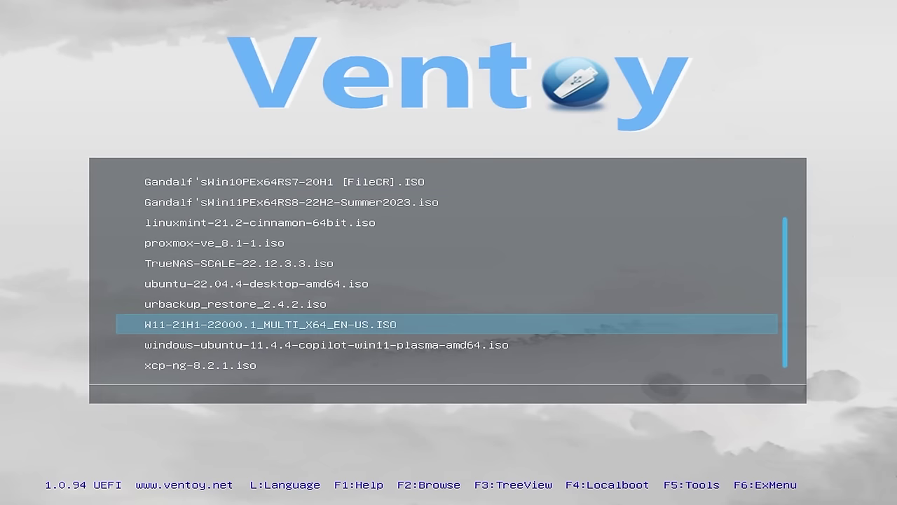
pyautogui.press('Return')
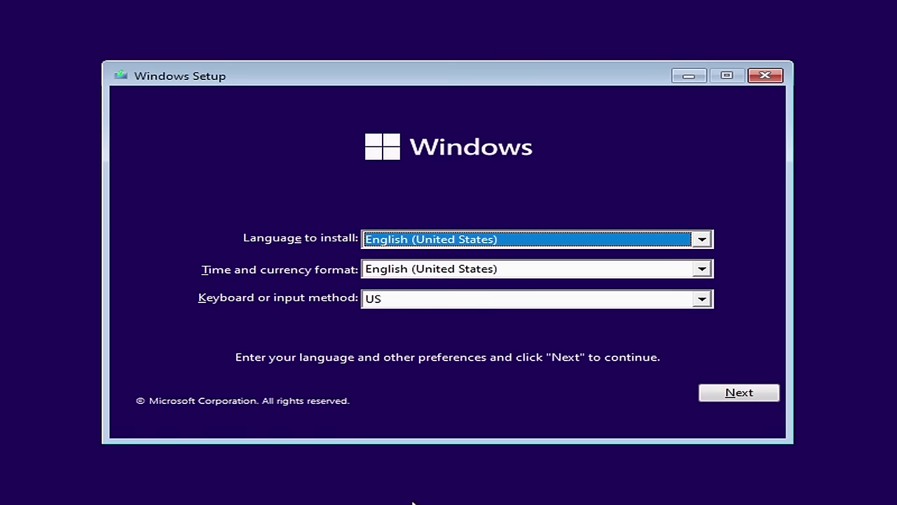
# Step: Start Windows Setup, accept the license terms, and choose a custom installation
pyautogui.click(731, 387)
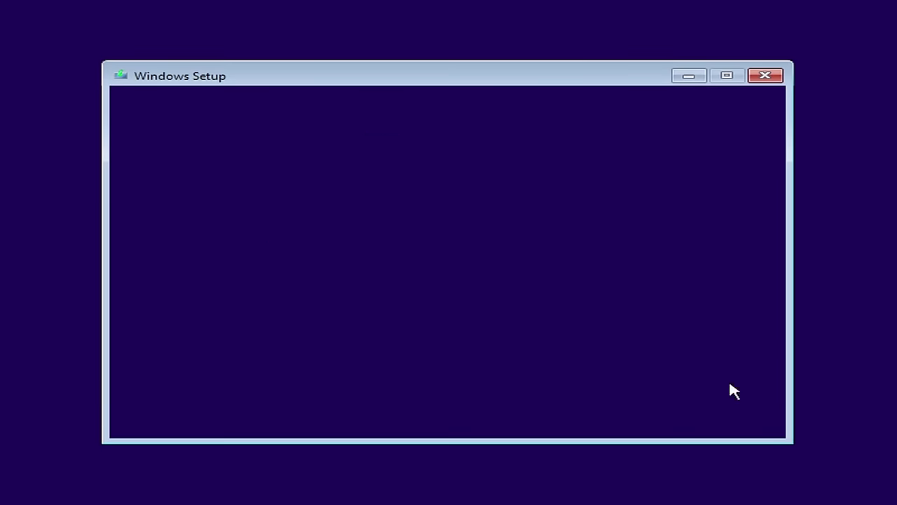
pyautogui.click(414, 257)
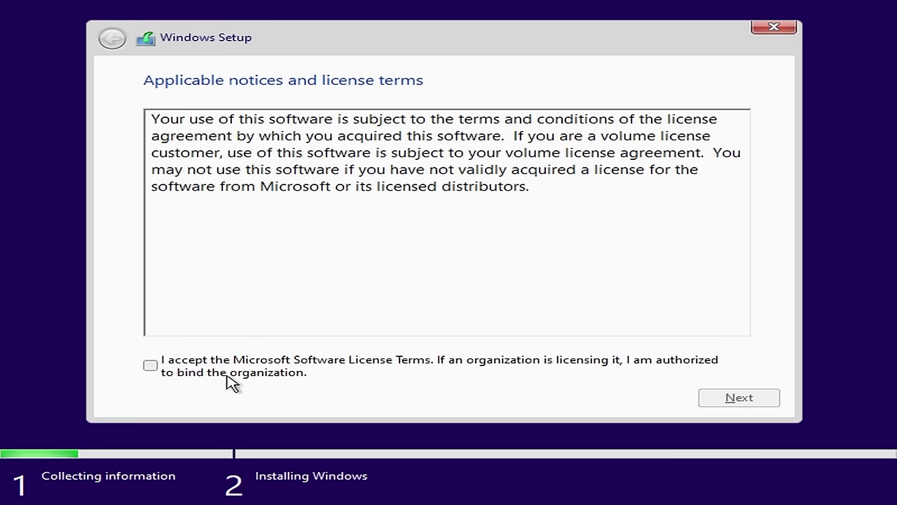
pyautogui.click(224, 375)
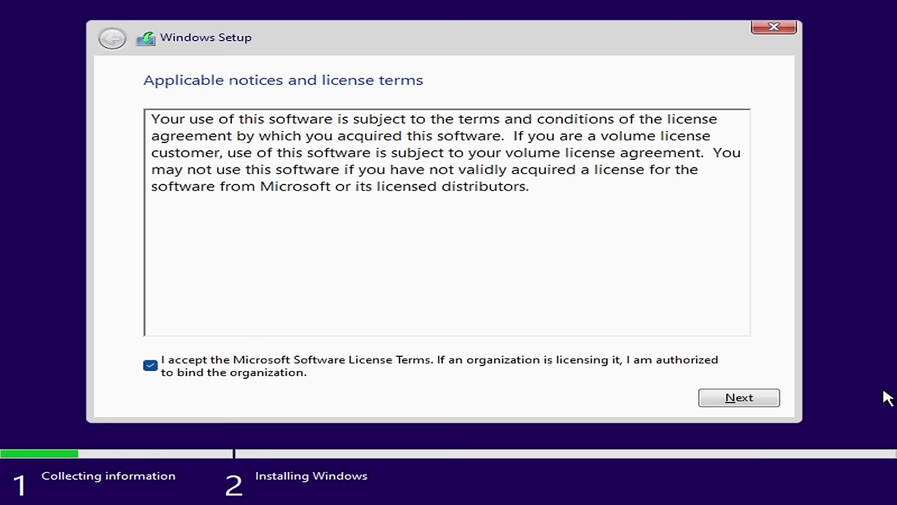
pyautogui.click(745, 402)
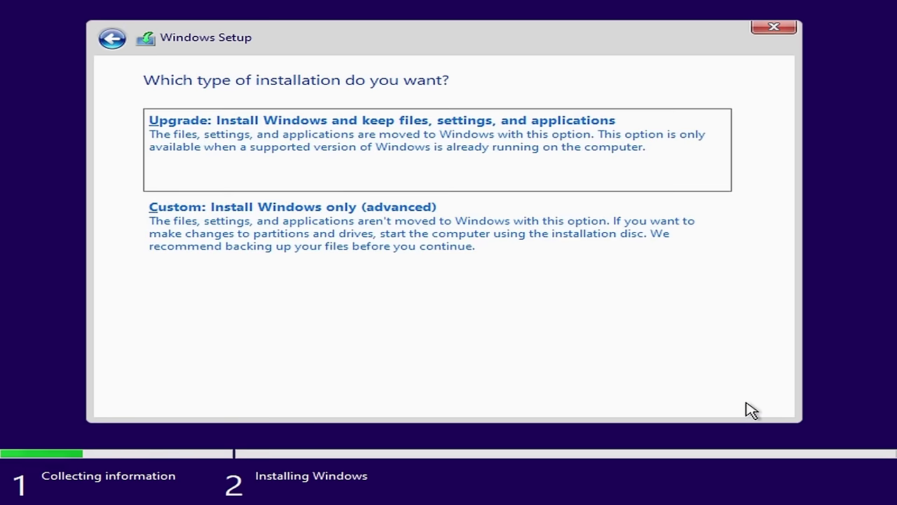
pyautogui.click(448, 242)
# Step: Delete the System, MSR, Primary and Recovery partitions on Drive 0
pyautogui.click(456, 210)
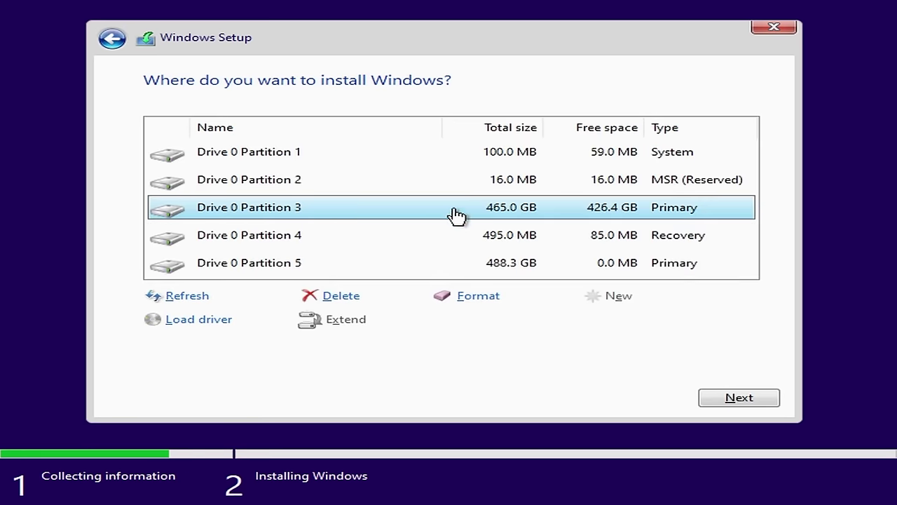
pyautogui.click(448, 160)
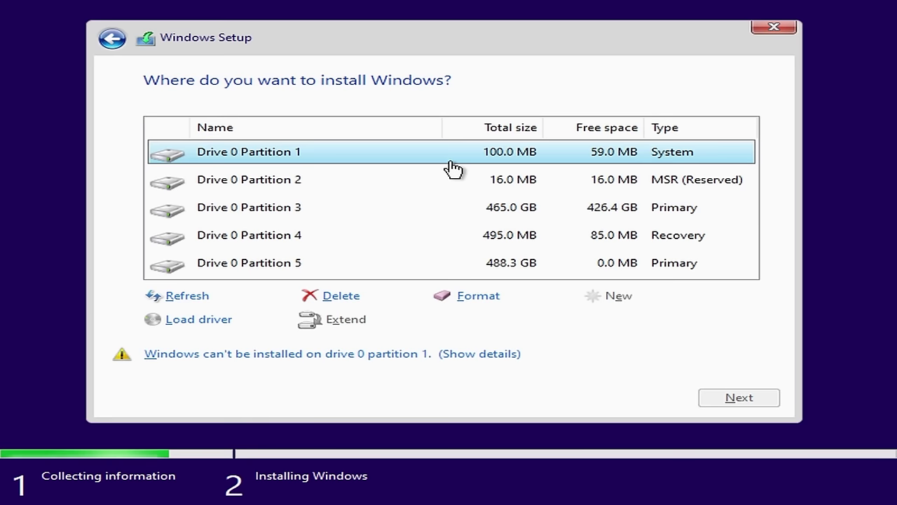
pyautogui.click(374, 295)
pyautogui.click(630, 320)
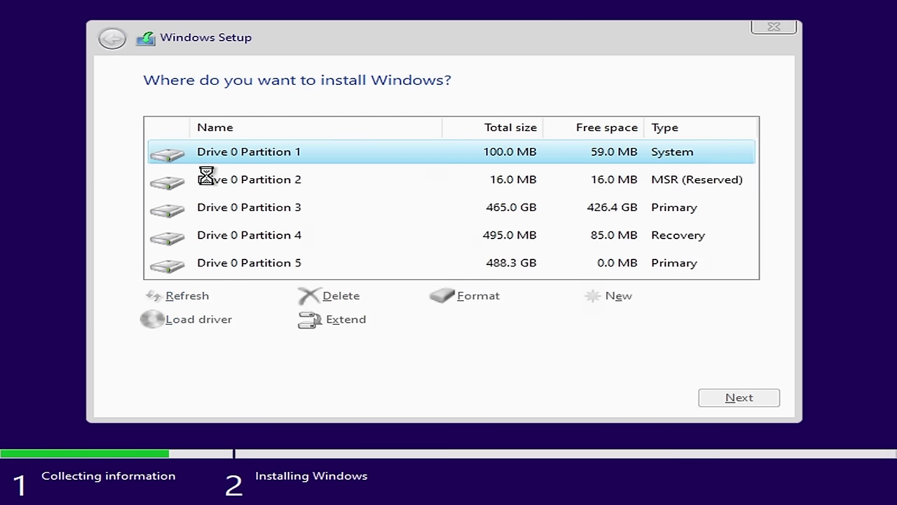
pyautogui.click(192, 180)
pyautogui.click(373, 295)
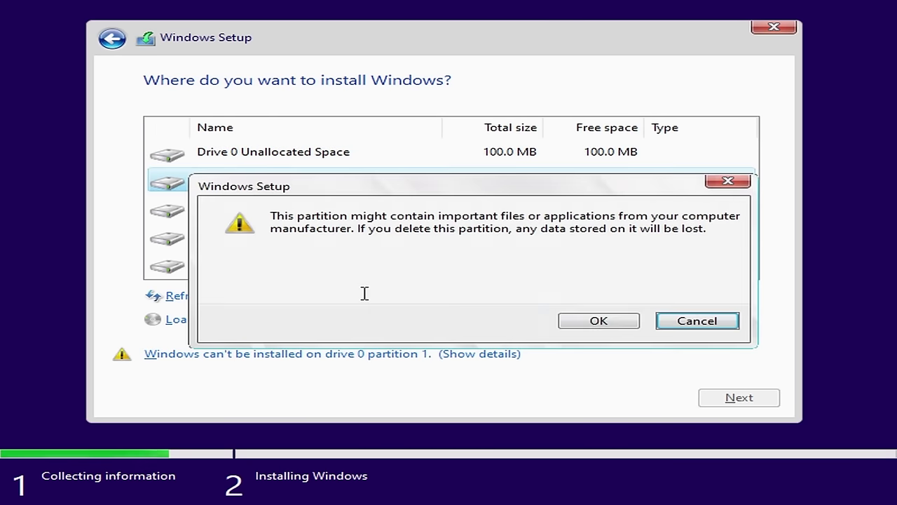
pyautogui.click(589, 320)
pyautogui.click(226, 184)
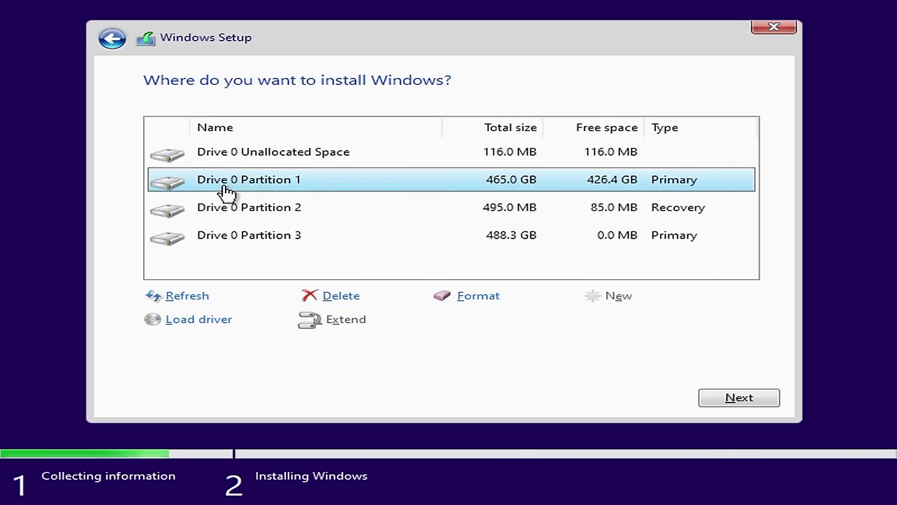
pyautogui.click(332, 300)
pyautogui.click(573, 321)
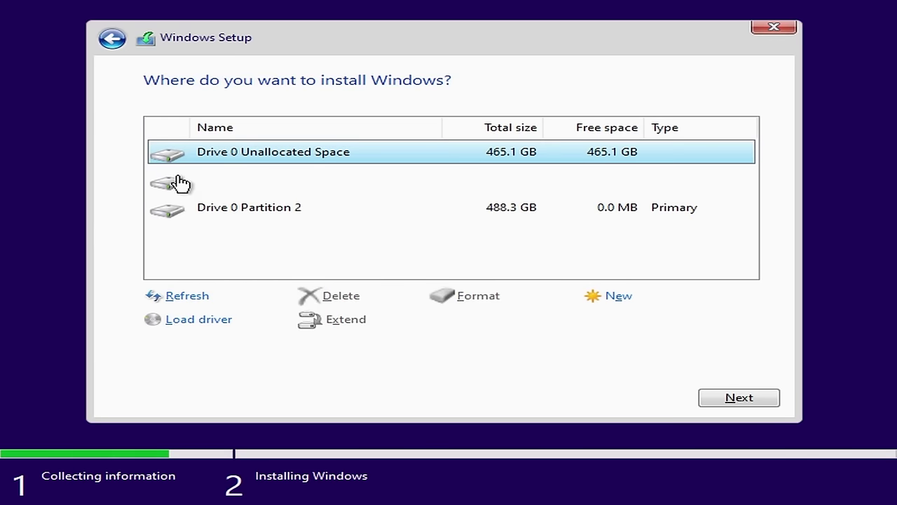
pyautogui.click(214, 191)
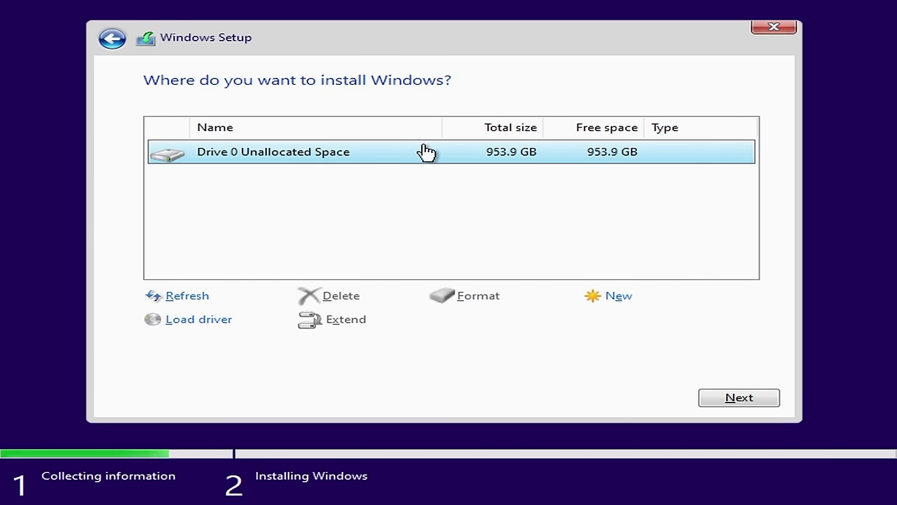
# Step: Create a new 476762 MB partition in the unallocated space, accepting the extra system partitions
pyautogui.click(611, 295)
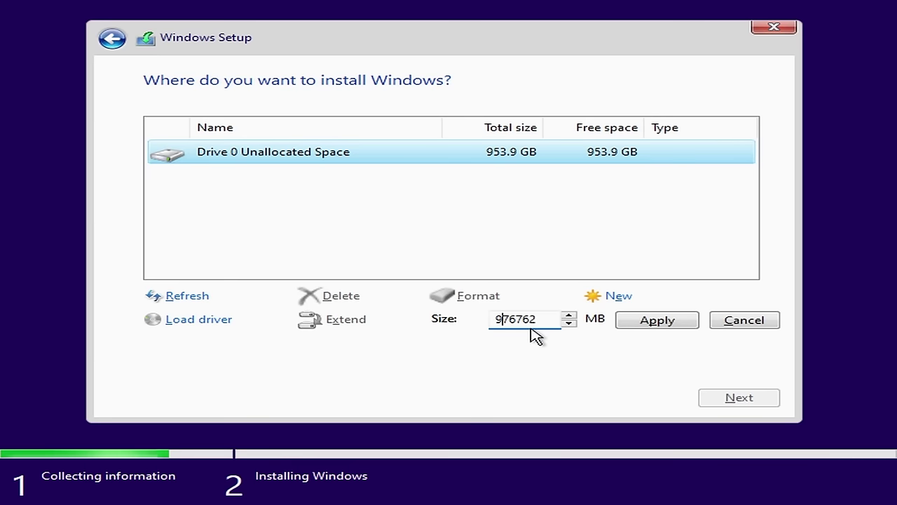
pyautogui.press('Delete')
pyautogui.write('4')
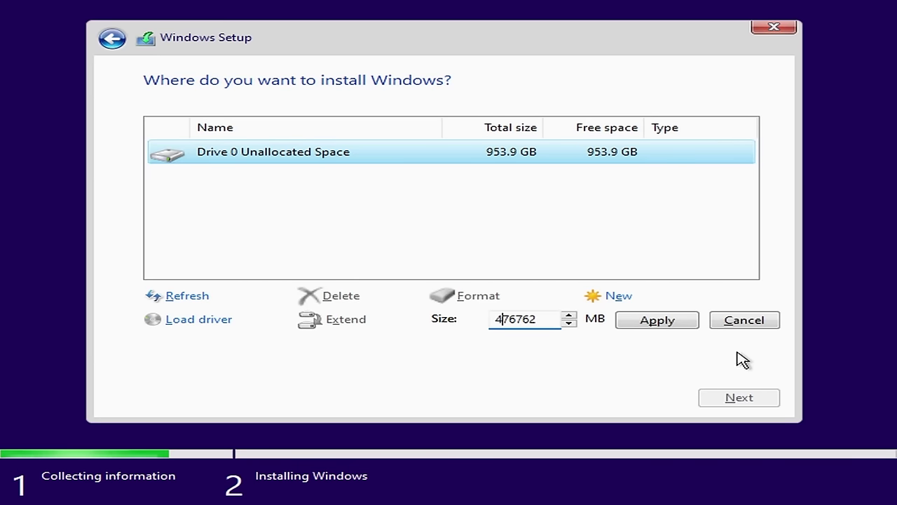
pyautogui.click(671, 324)
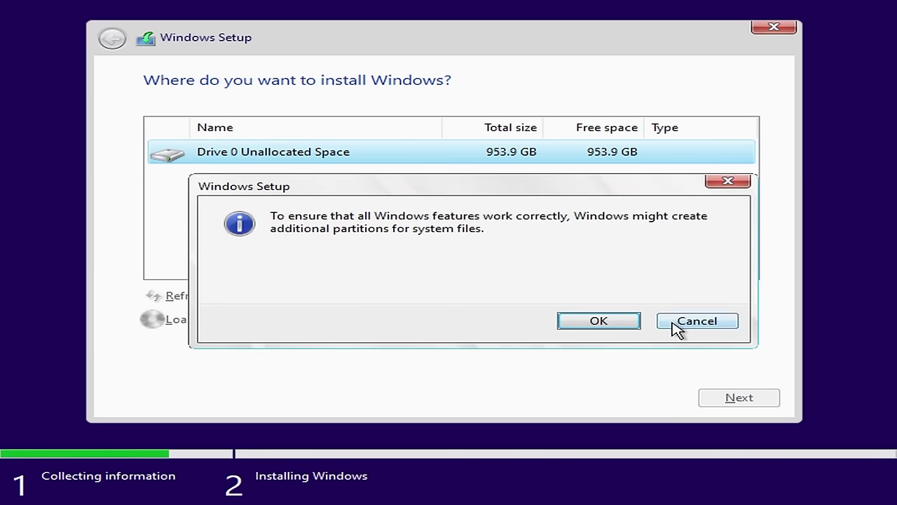
pyautogui.click(589, 326)
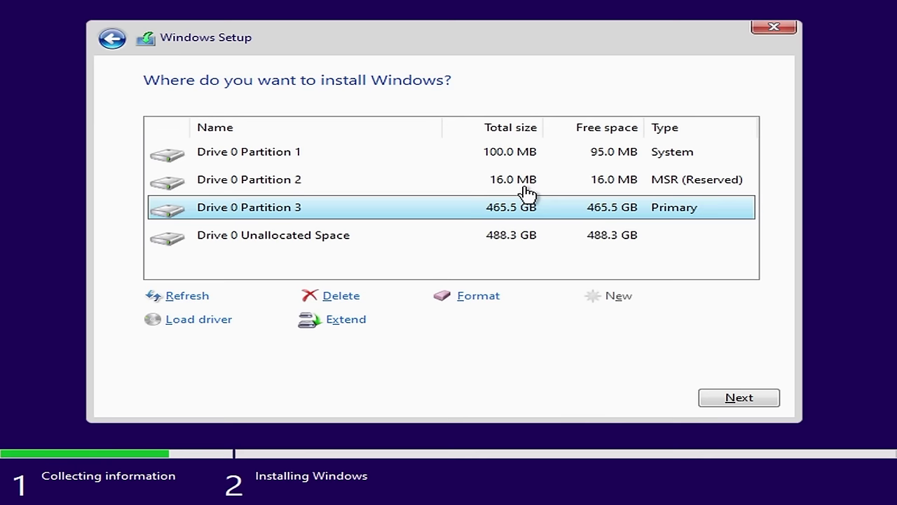
# Step: Install Windows on the 465.5 GB Primary partition (Partition 3)
pyautogui.click(532, 163)
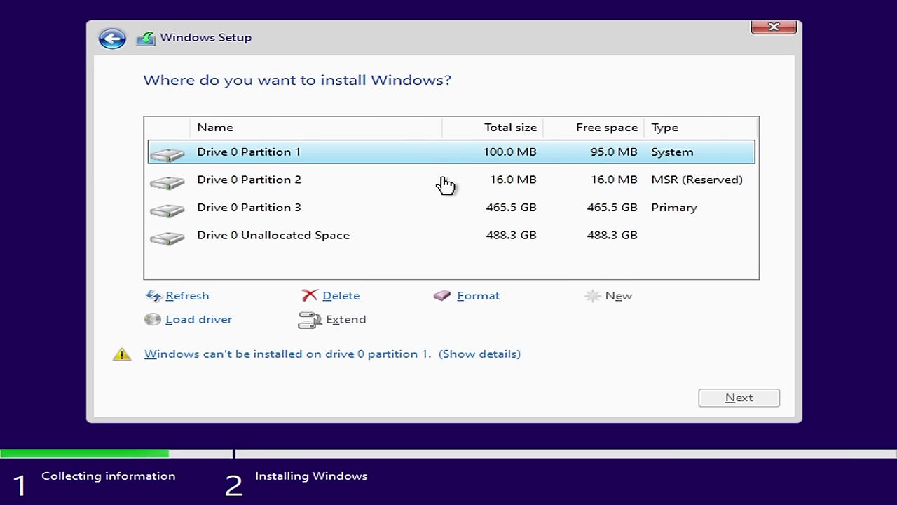
pyautogui.click(499, 185)
pyautogui.click(517, 206)
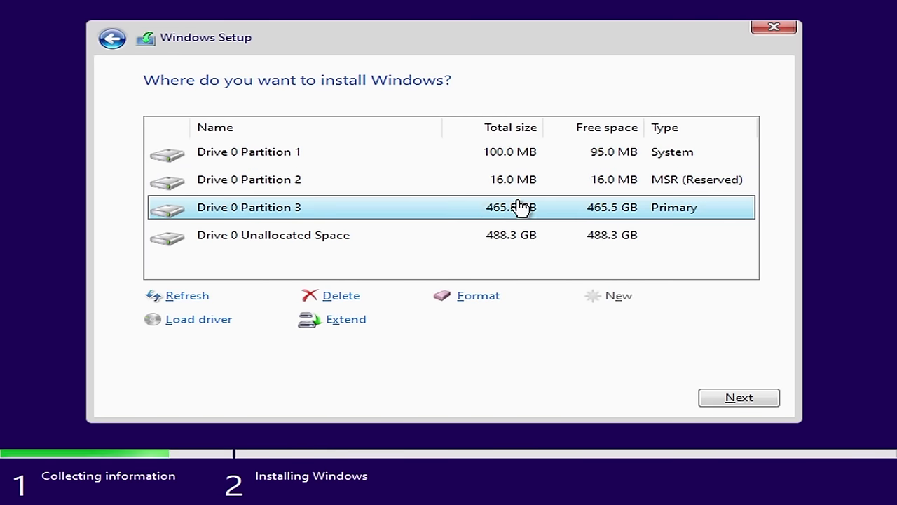
pyautogui.click(766, 405)
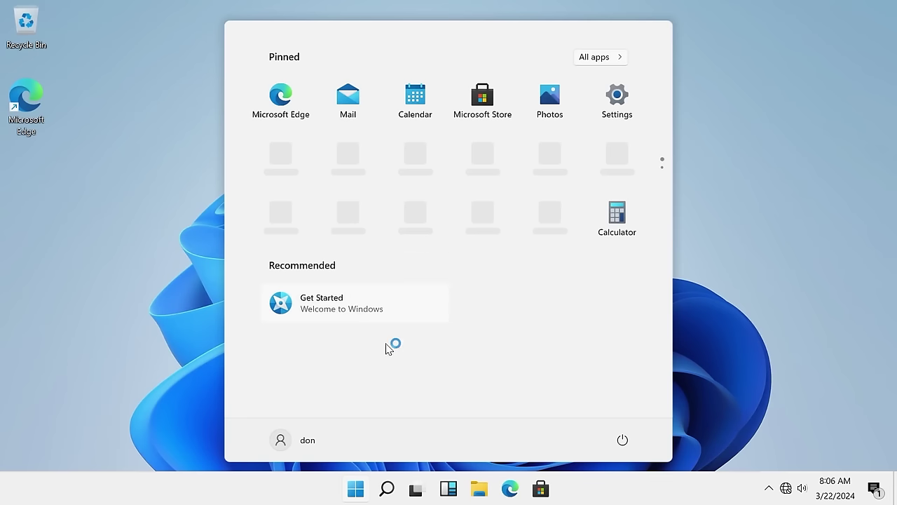
# Step: Close the Start menu on the new Windows 11 desktop, then reopen it
pyautogui.click(354, 488)
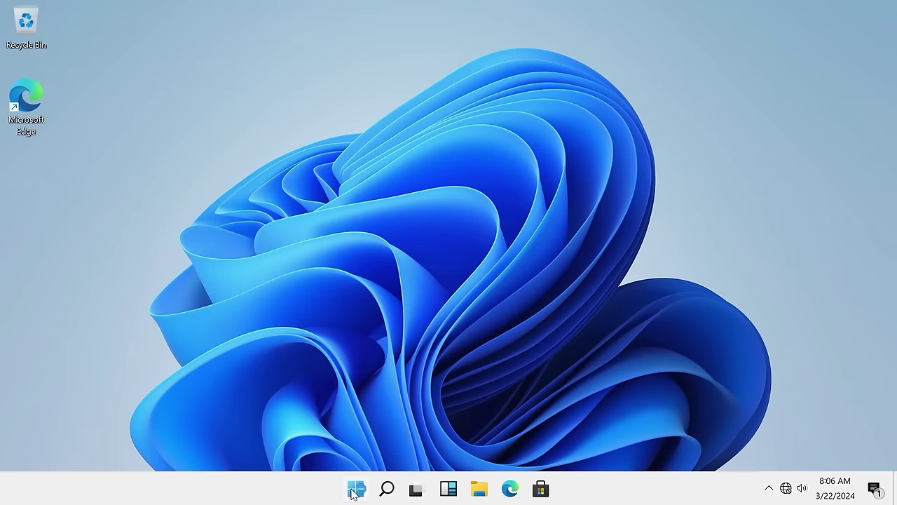
pyautogui.click(354, 489)
pyautogui.write('disk')
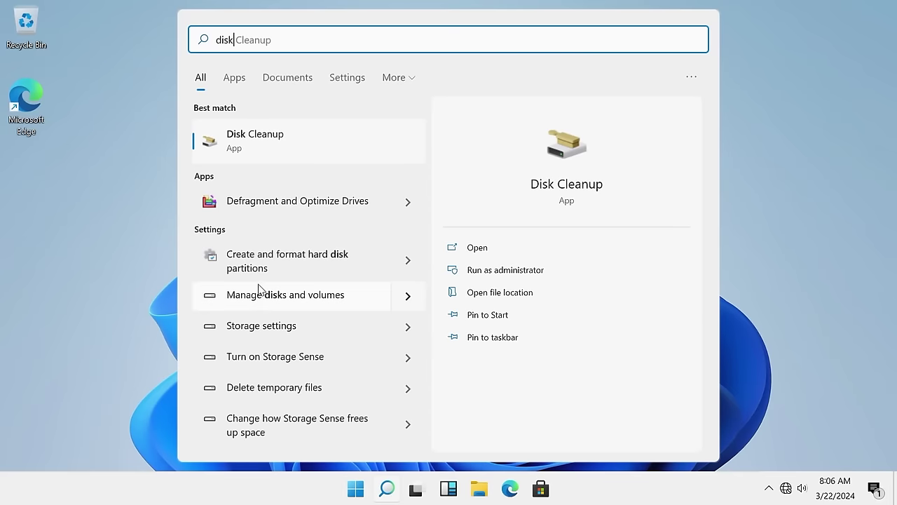
pyautogui.click(257, 274)
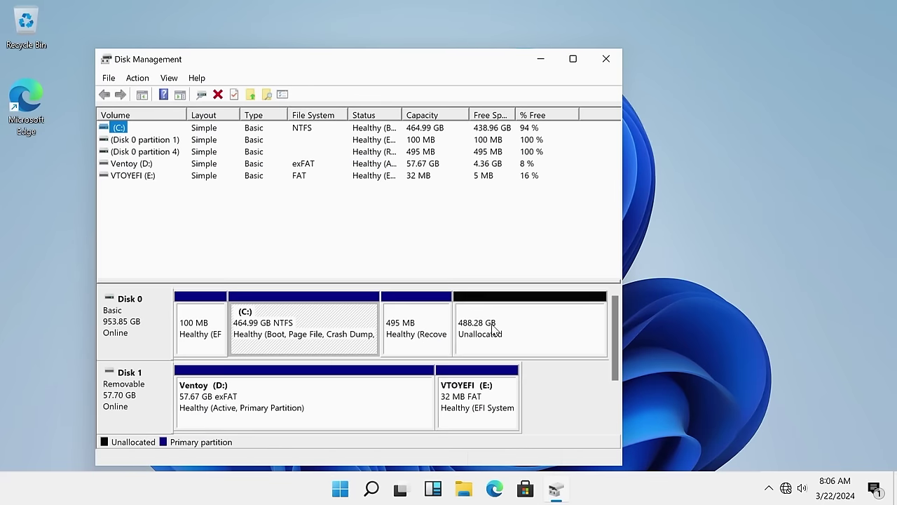
pyautogui.click(475, 329)
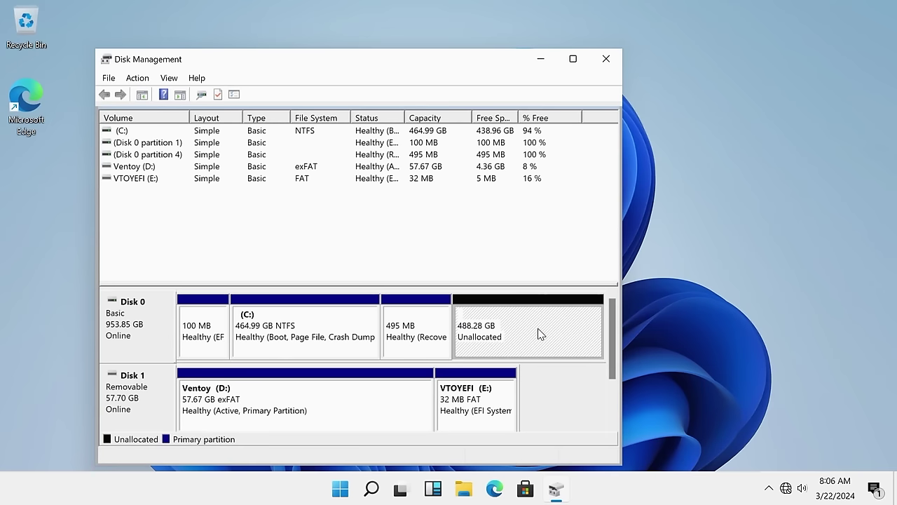
# Step: Close Disk Management, restart, and pick the USB drive as BIOS boot override
pyautogui.click(606, 59)
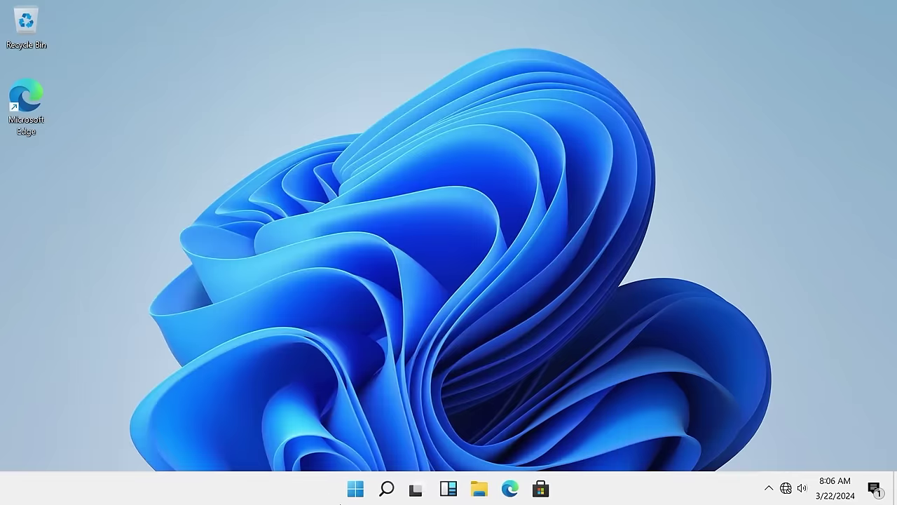
pyautogui.click(353, 491)
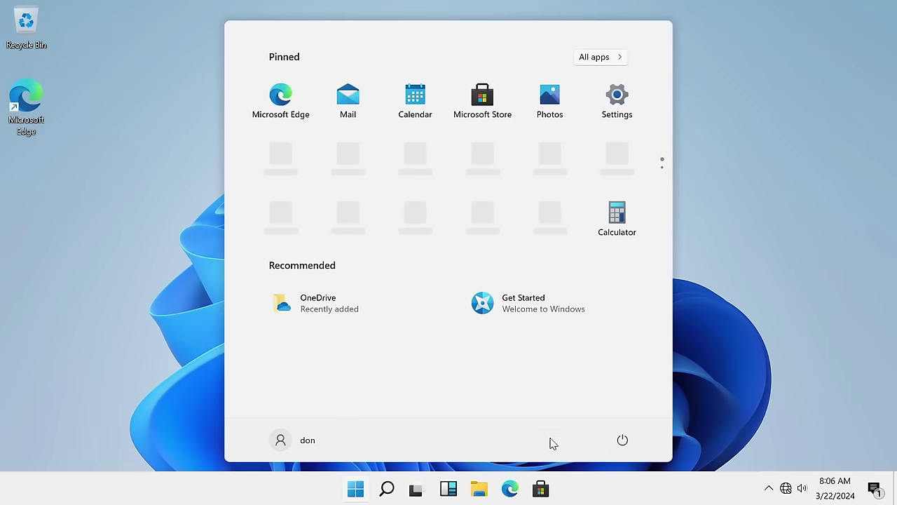
pyautogui.click(622, 439)
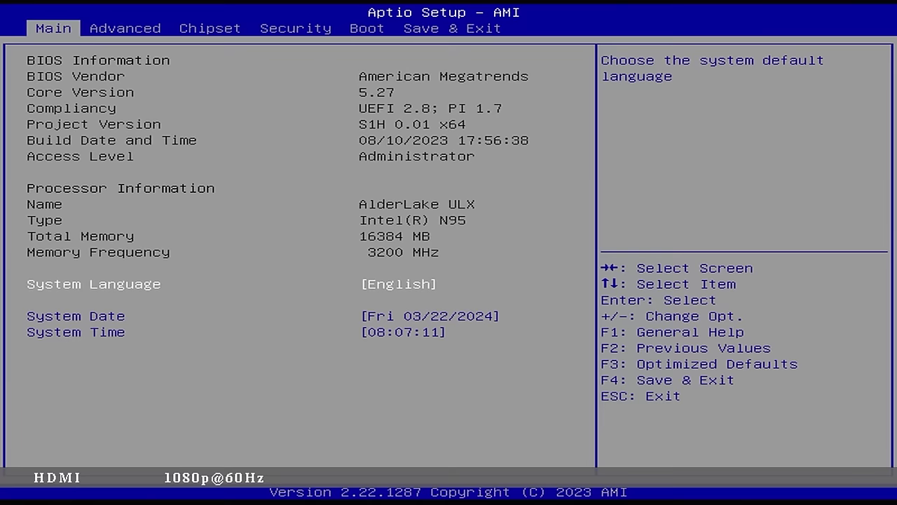
pyautogui.press('Left')
pyautogui.press('Up')
pyautogui.press('Up')
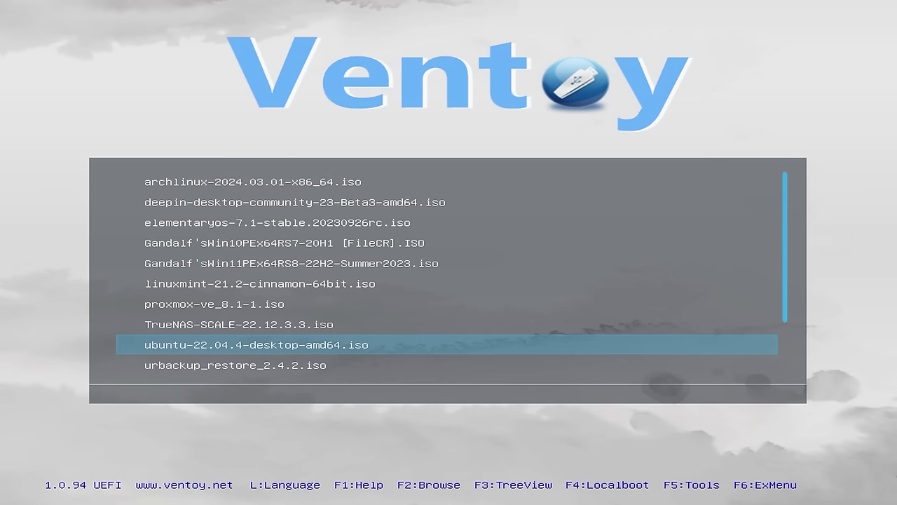
# Step: Boot the ubuntu-22.04.4-desktop-amd64 image from Ventoy in normal mode
pyautogui.press('Up')
pyautogui.press('Up')
pyautogui.press('Up')
pyautogui.press('Up')
pyautogui.press('Up')
pyautogui.press('Up')
pyautogui.press('Up')
pyautogui.press('Up')
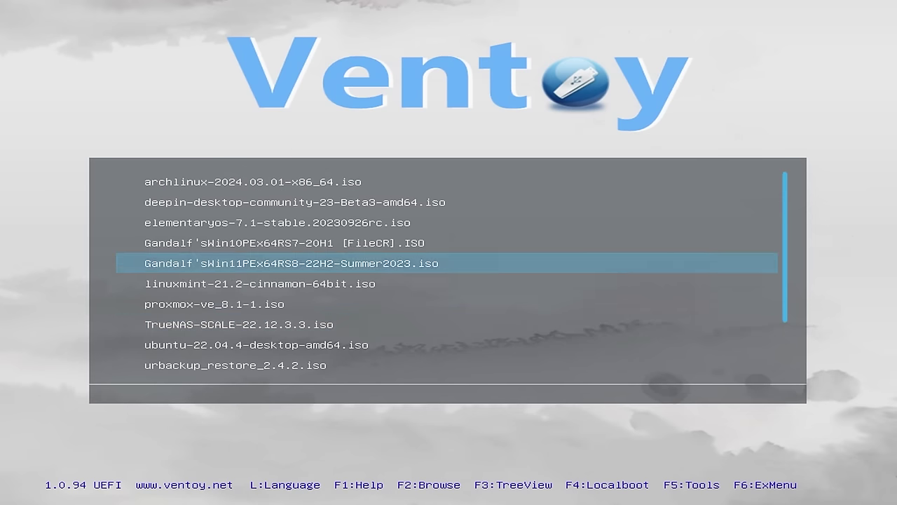
pyautogui.press('Down')
pyautogui.press('Down')
pyautogui.press('Down')
pyautogui.press('Down')
pyautogui.press('Down')
pyautogui.press('Down')
pyautogui.press('Down')
pyautogui.press('Down')
pyautogui.press('Down')
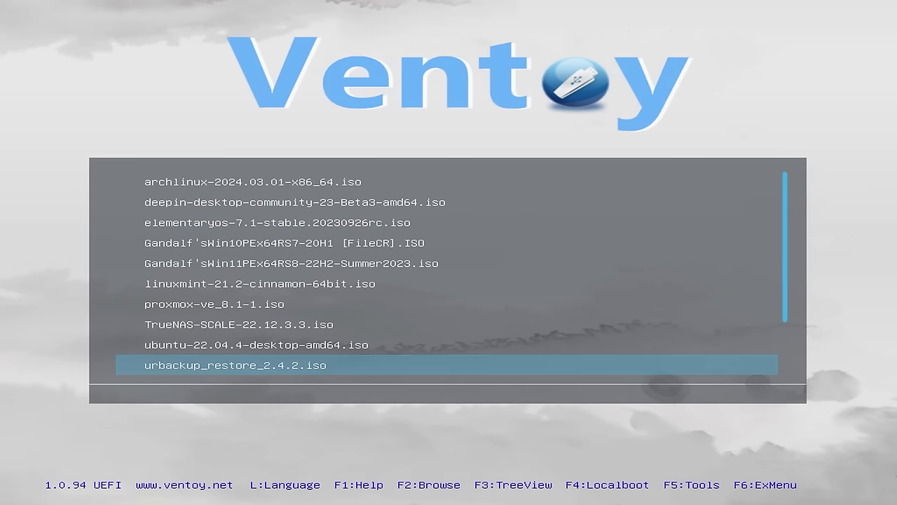
pyautogui.press('Up')
pyautogui.press('Return')
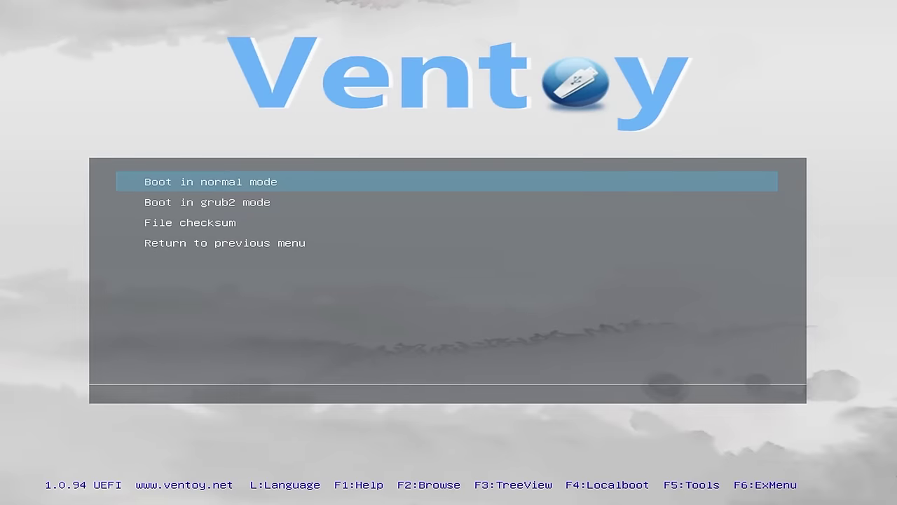
pyautogui.press('Return')
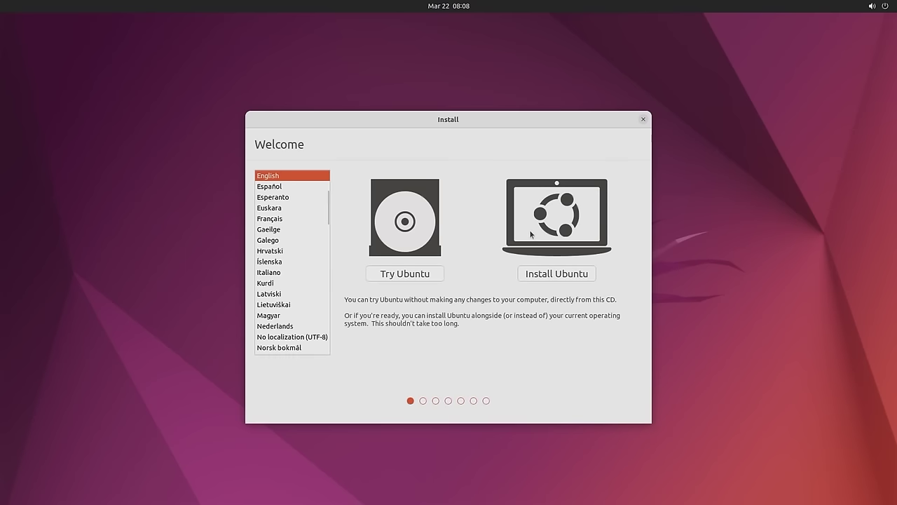
# Step: Install Ubuntu alongside Windows Boot Manager with the English (US) keyboard layout
pyautogui.click(544, 277)
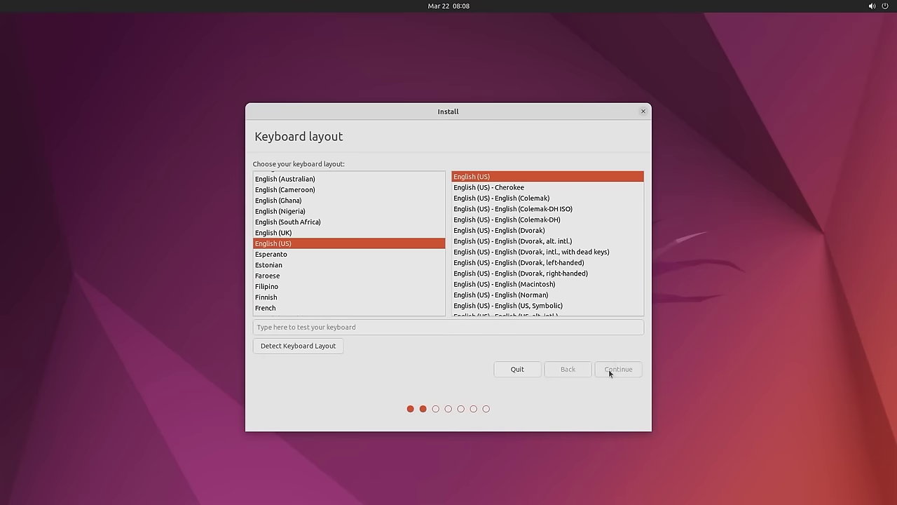
pyautogui.click(609, 373)
pyautogui.click(609, 373)
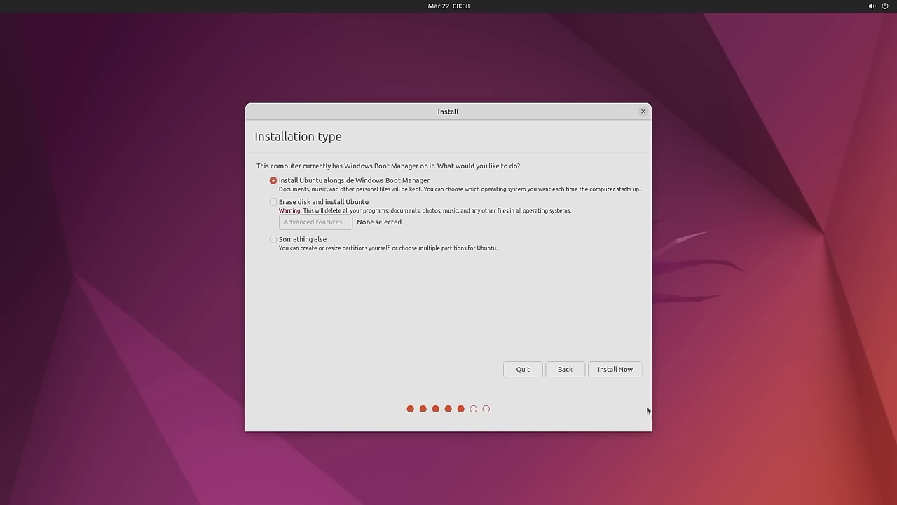
pyautogui.click(615, 369)
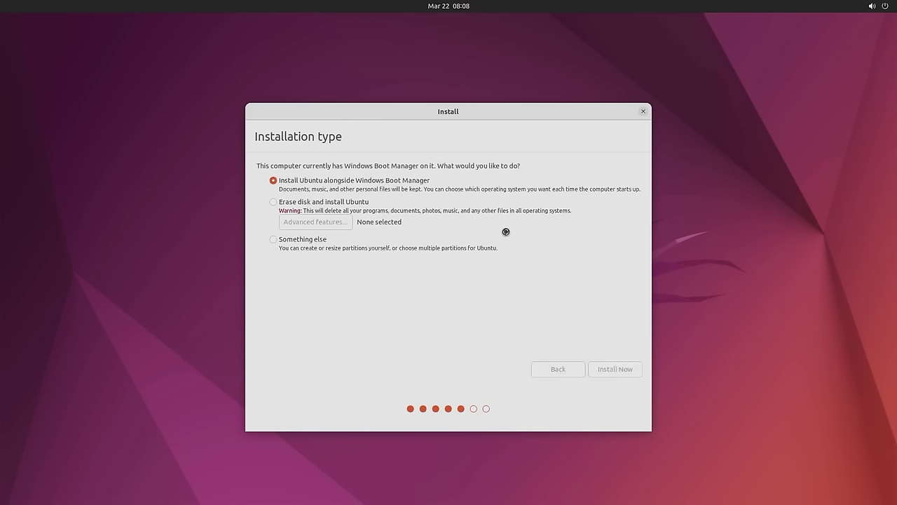
pyautogui.click(578, 316)
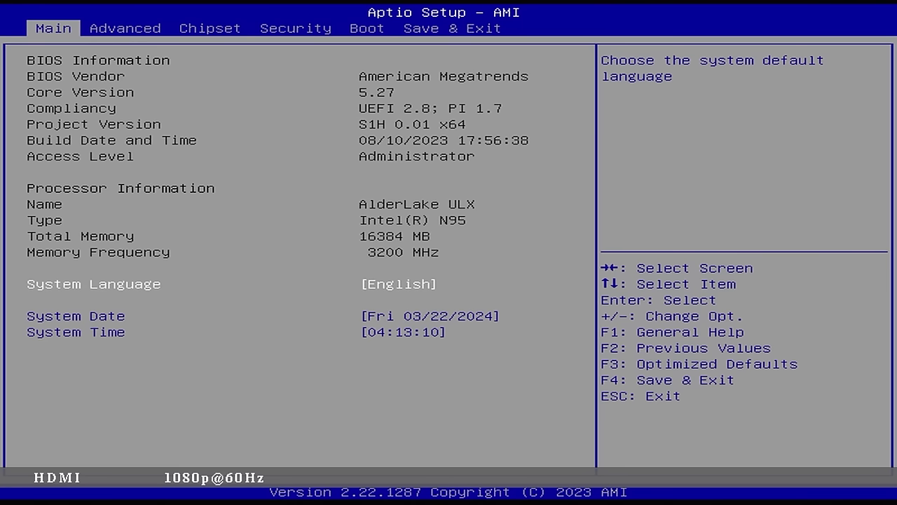
# Step: Review Aptio's boot override entries, then go to the Boot page's fixed boot order
pyautogui.press('Left')
pyautogui.press('Down')
pyautogui.press('Down')
pyautogui.press('Down')
pyautogui.press('Down')
pyautogui.press('Down')
pyautogui.press('Down')
pyautogui.press('Down')
pyautogui.press('Down')
pyautogui.press('Down')
pyautogui.press('Down')
pyautogui.press('Down')
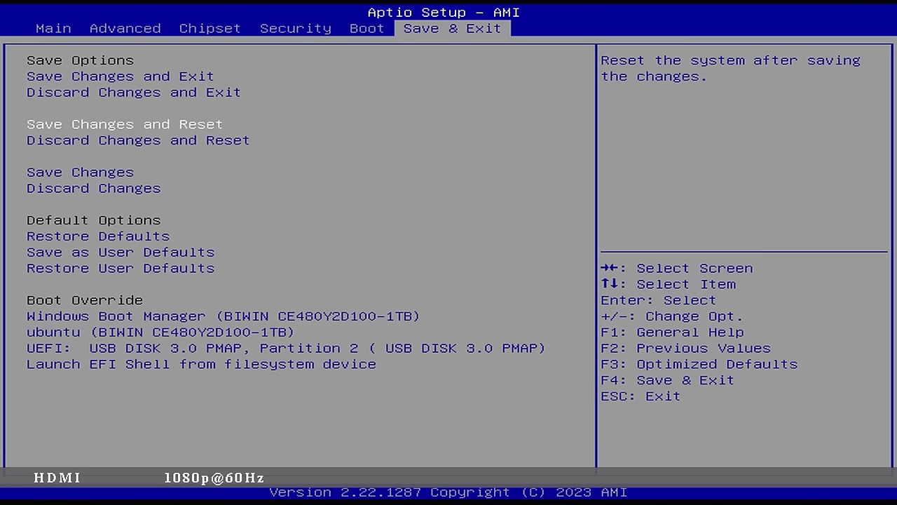
pyautogui.press('Up')
pyautogui.press('Up')
pyautogui.press('Up')
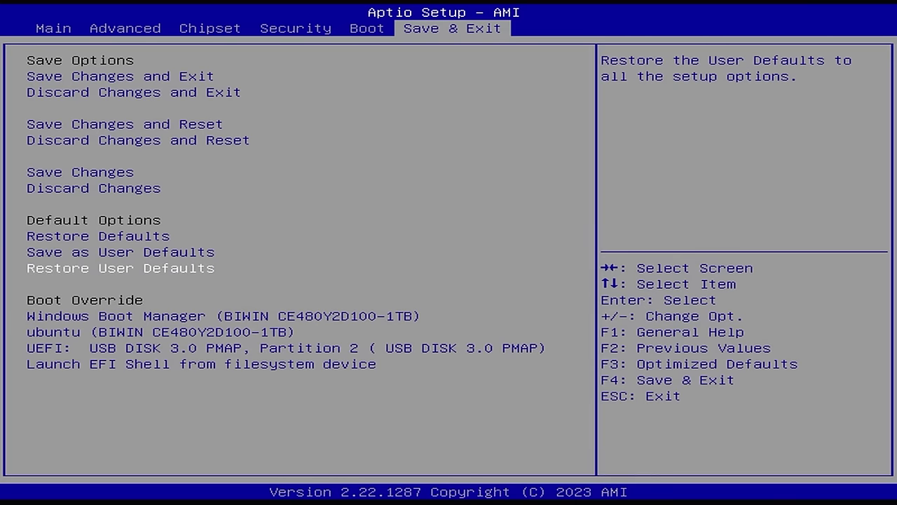
pyautogui.press('Up')
pyautogui.press('Up')
pyautogui.press('Up')
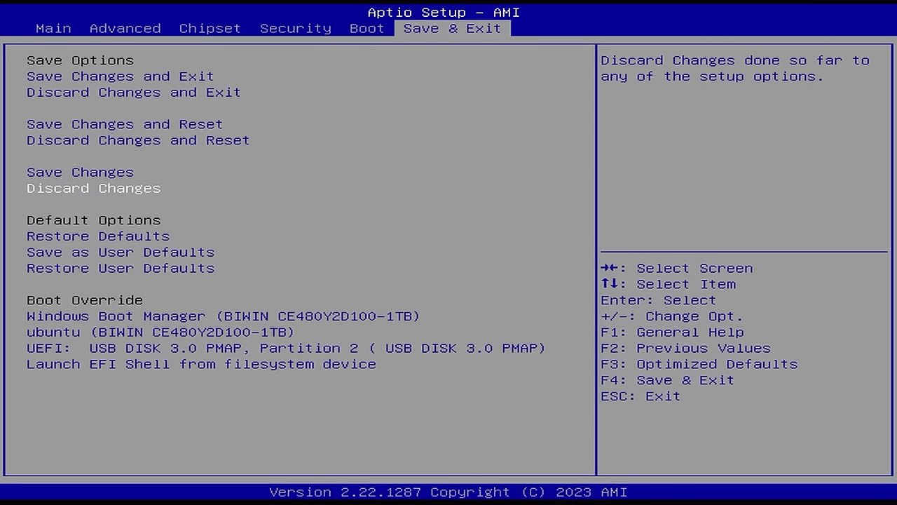
pyautogui.press('Down')
pyautogui.press('Down')
pyautogui.press('Down')
pyautogui.press('Down')
pyautogui.press('Down')
pyautogui.press('Up')
pyautogui.press('Up')
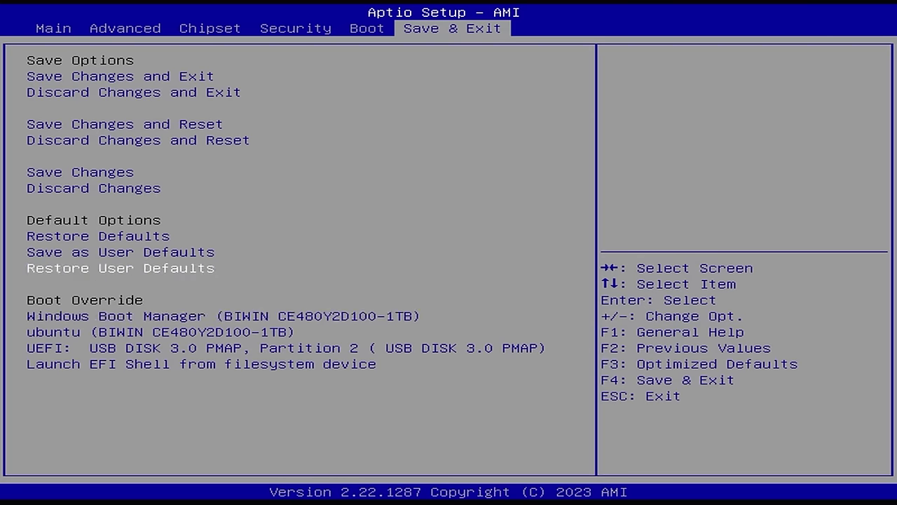
pyautogui.press('Down')
pyautogui.press('Down')
pyautogui.press('Down')
pyautogui.press('Up')
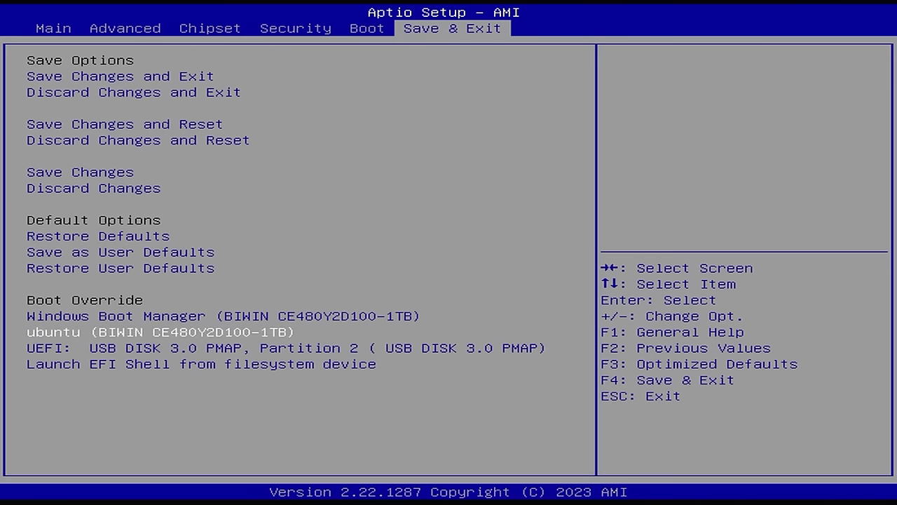
pyautogui.press('Up')
pyautogui.press('Up')
pyautogui.press('Up')
pyautogui.press('Left')
pyautogui.press('Down')
pyautogui.press('Down')
pyautogui.press('Down')
pyautogui.press('Down')
pyautogui.press('Down')
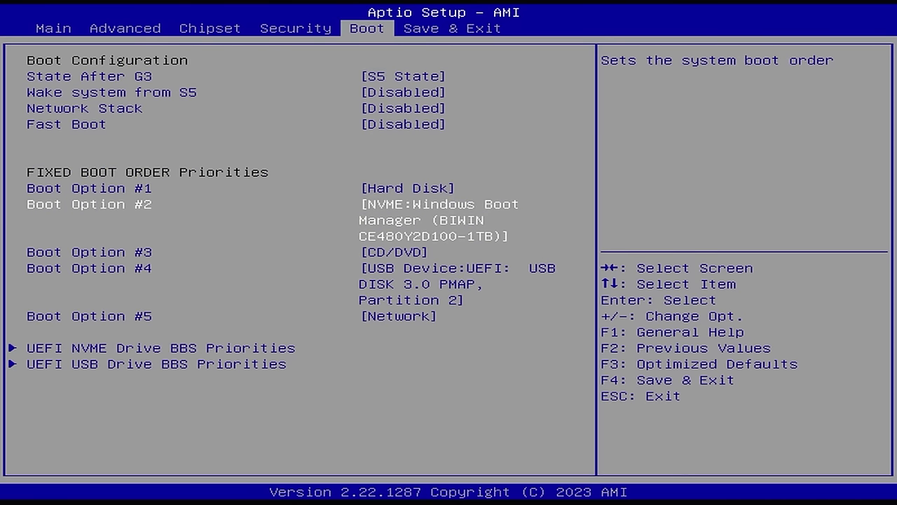
pyautogui.press('Down')
pyautogui.press('Up')
# Step: Set UEFI NVME Drive BBS Priorities to ubuntu first and Windows Boot Manager second
pyautogui.press('Down')
pyautogui.press('Down')
pyautogui.press('Down')
pyautogui.press('Down')
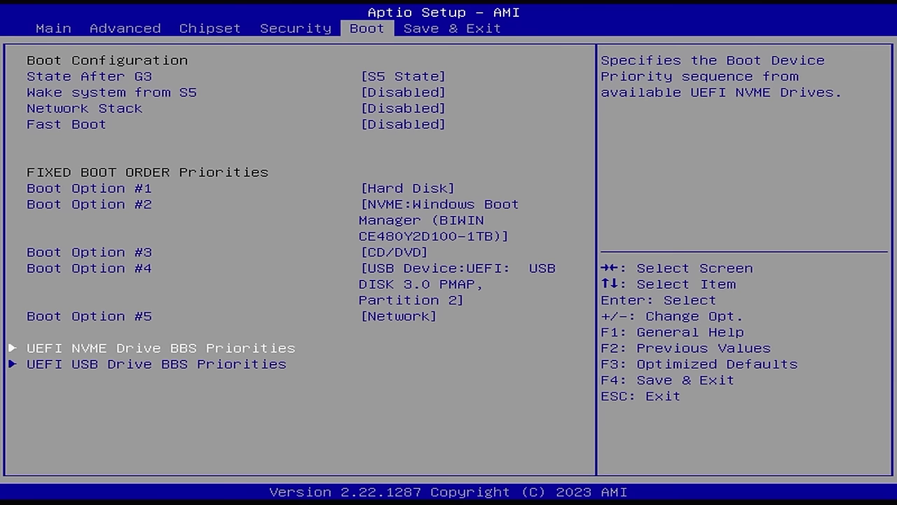
pyautogui.press('Return')
pyautogui.press('Down')
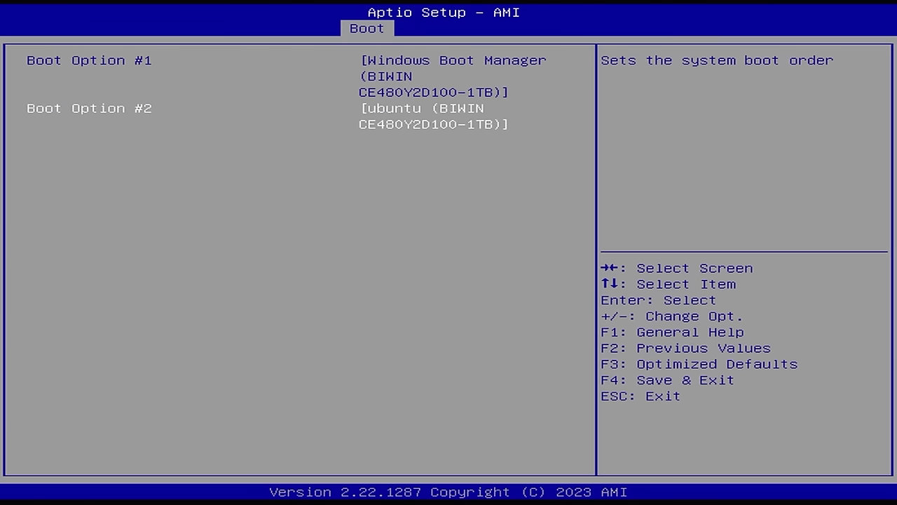
pyautogui.press('Return')
pyautogui.press('Up')
pyautogui.press('Return')
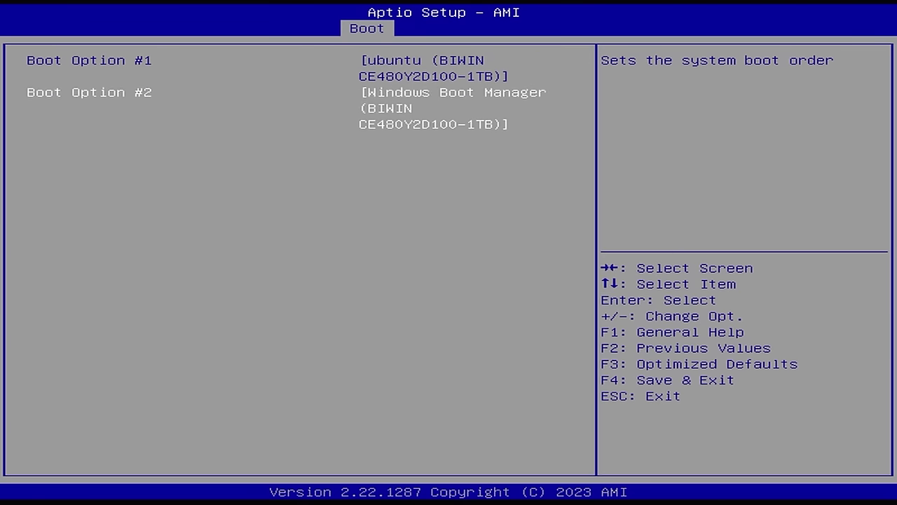
pyautogui.press('Up')
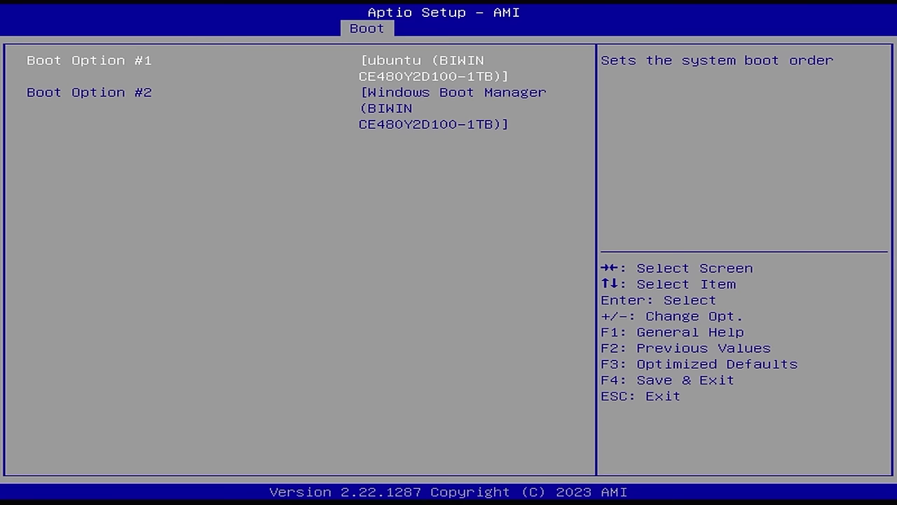
pyautogui.press('Escape')
pyautogui.press('Up')
pyautogui.press('Up')
pyautogui.press('Up')
pyautogui.press('Up')
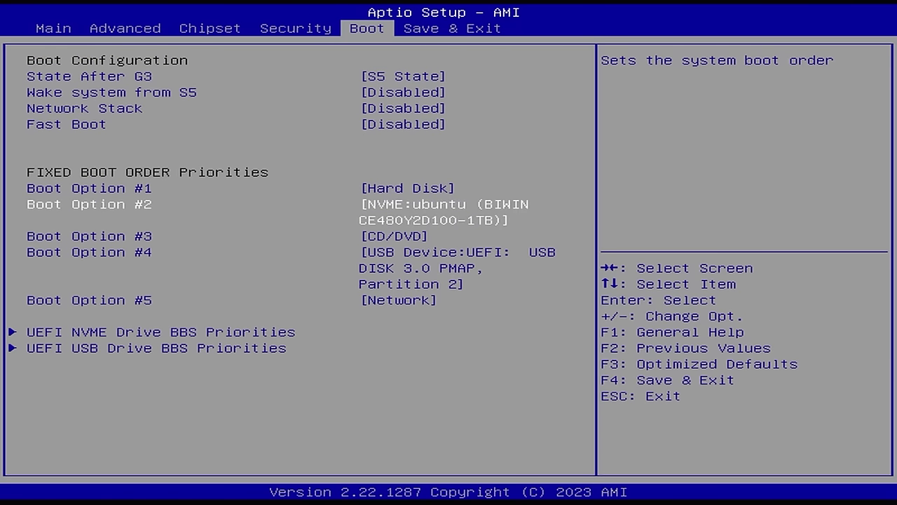
# Step: Request saving the new boot configuration from the Save & Exit page
pyautogui.press('Right')
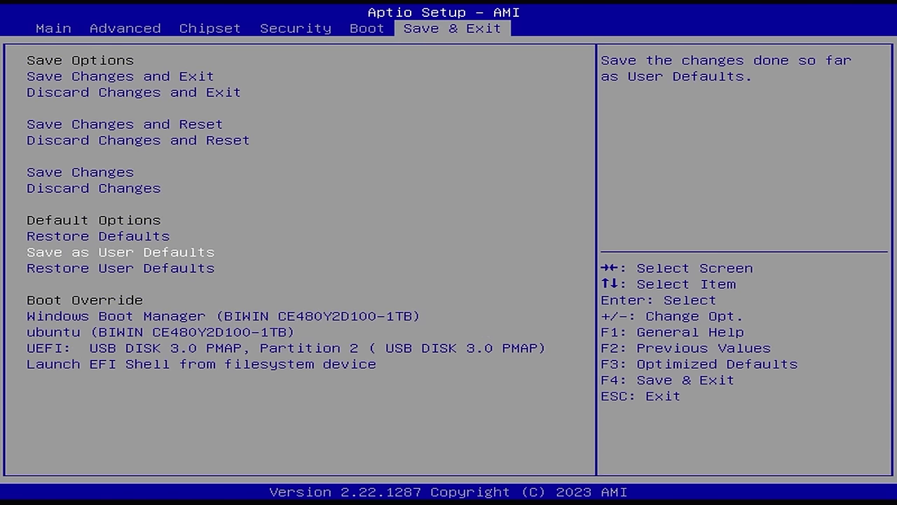
pyautogui.press('Up')
pyautogui.press('Up')
pyautogui.press('Up')
pyautogui.press('Up')
pyautogui.press('Up')
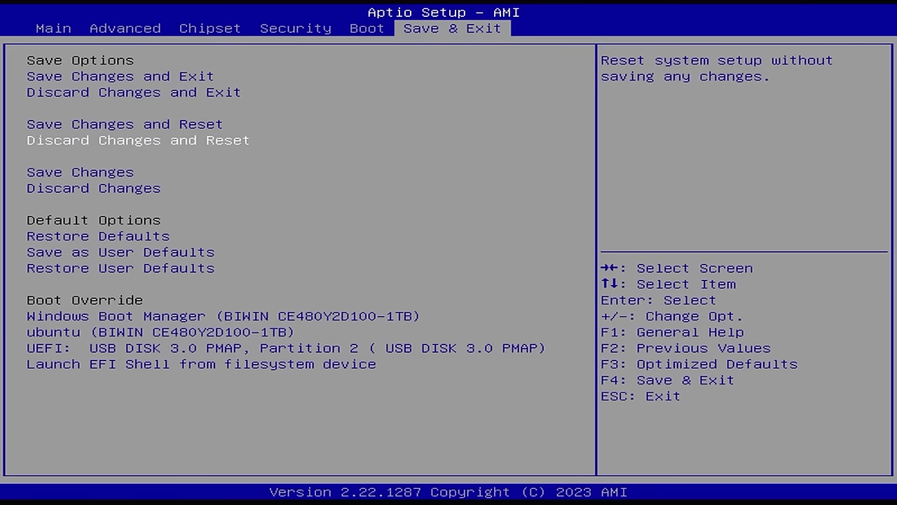
pyautogui.press('Down')
pyautogui.press('Down')
pyautogui.press('Down')
pyautogui.press('Down')
pyautogui.press('Down')
pyautogui.press('Down')
pyautogui.press('Down')
pyautogui.press('Down')
pyautogui.press('Down')
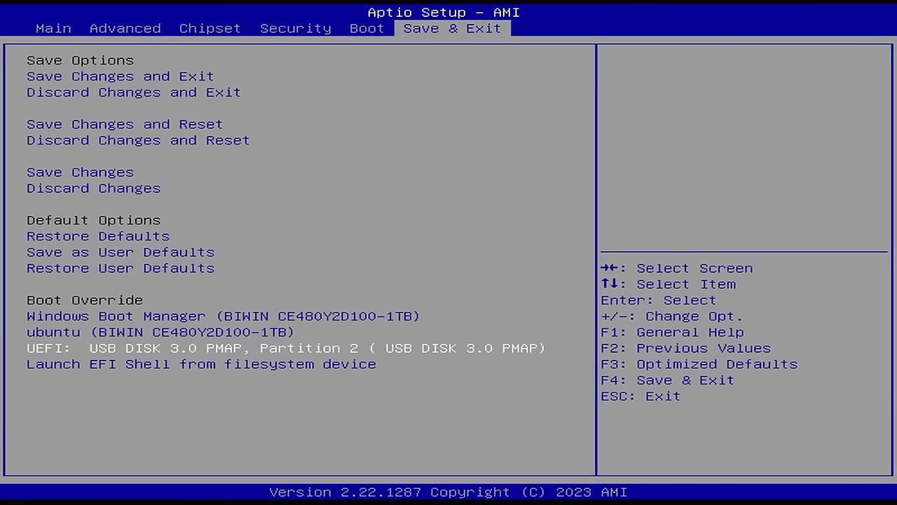
pyautogui.press('Up')
pyautogui.press('Return')
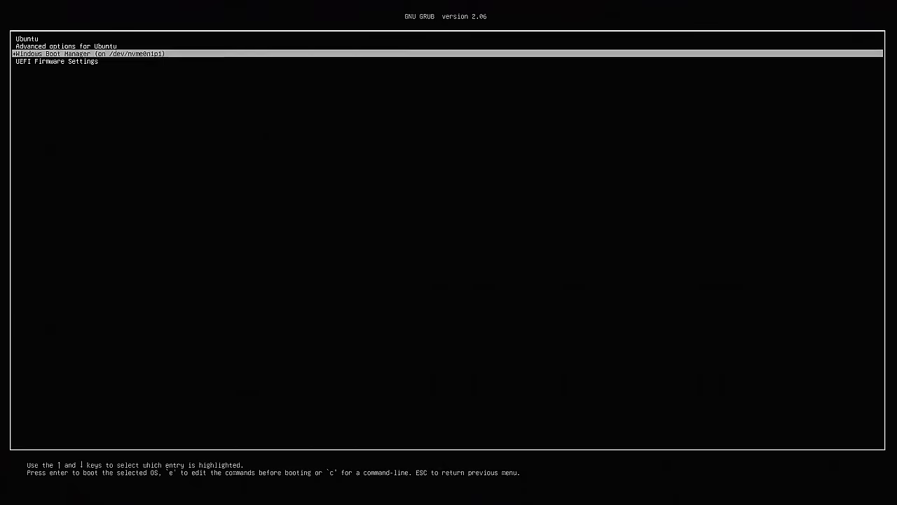
pyautogui.press('Down')
pyautogui.press('Up')
pyautogui.press('Up')
pyautogui.press('Up')
pyautogui.press('Down')
pyautogui.press('Down')
pyautogui.press('Down')
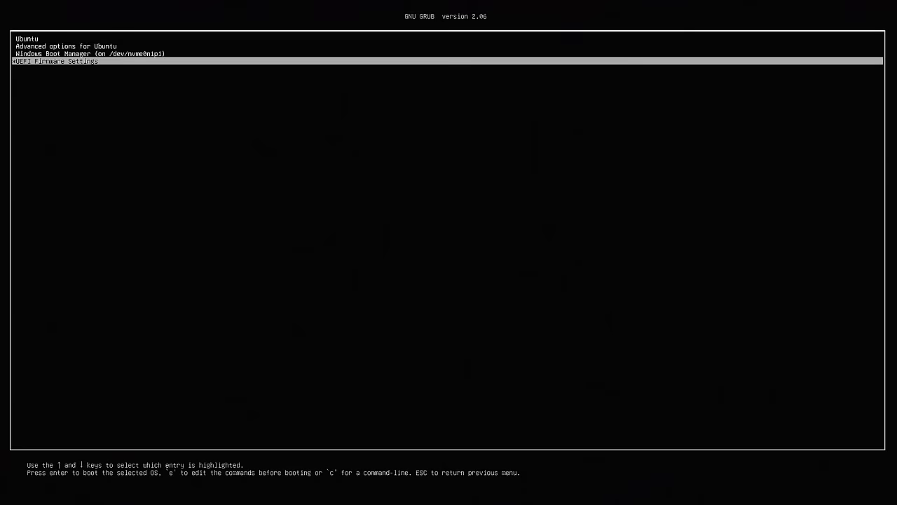
pyautogui.press('Up')
pyautogui.press('Up')
pyautogui.press('Up')
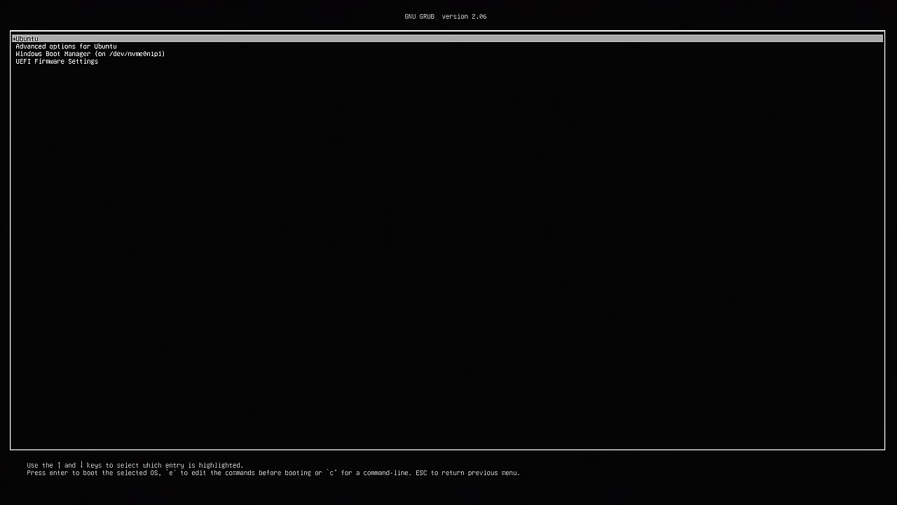
pyautogui.press('Down')
pyautogui.press('Down')
pyautogui.press('Down')
pyautogui.press('Up')
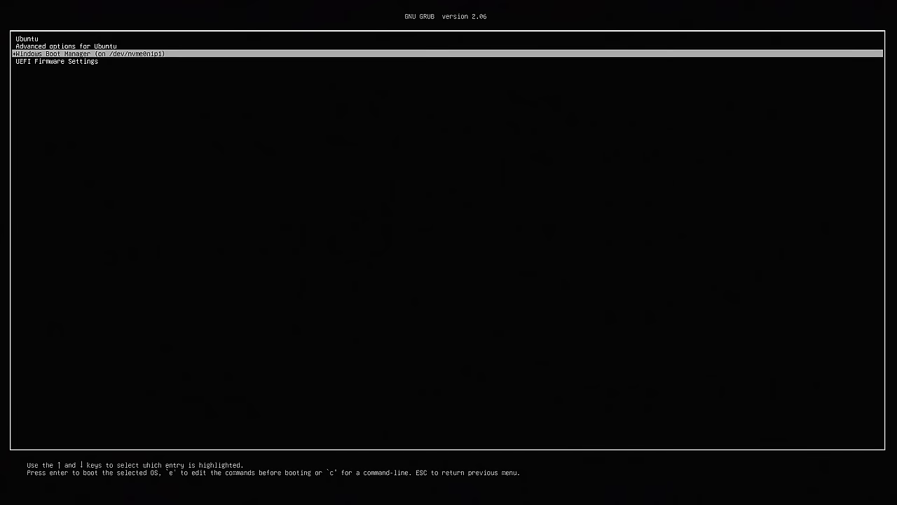
pyautogui.press('Up')
pyautogui.press('Up')
pyautogui.press('Down')
pyautogui.press('Down')
pyautogui.press('Down')
pyautogui.press('Up')
pyautogui.press('Up')
pyautogui.press('Down')
pyautogui.press('Down')
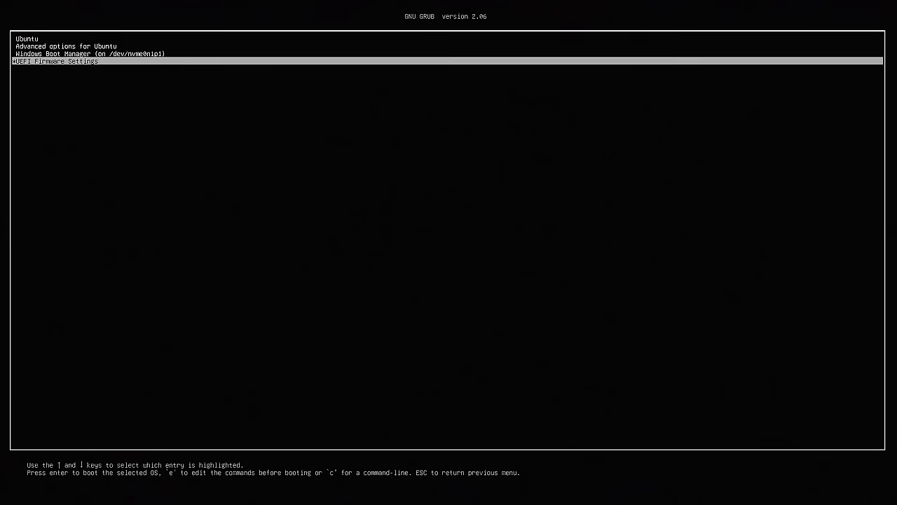
pyautogui.press('Up')
pyautogui.press('Up')
pyautogui.press('Down')
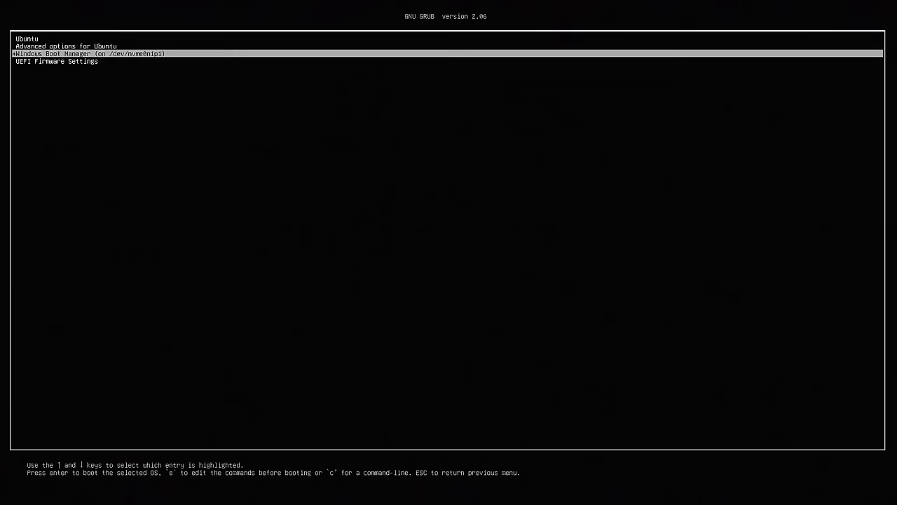
pyautogui.press('Up')
pyautogui.press('Up')
pyautogui.press('Down')
pyautogui.press('Down')
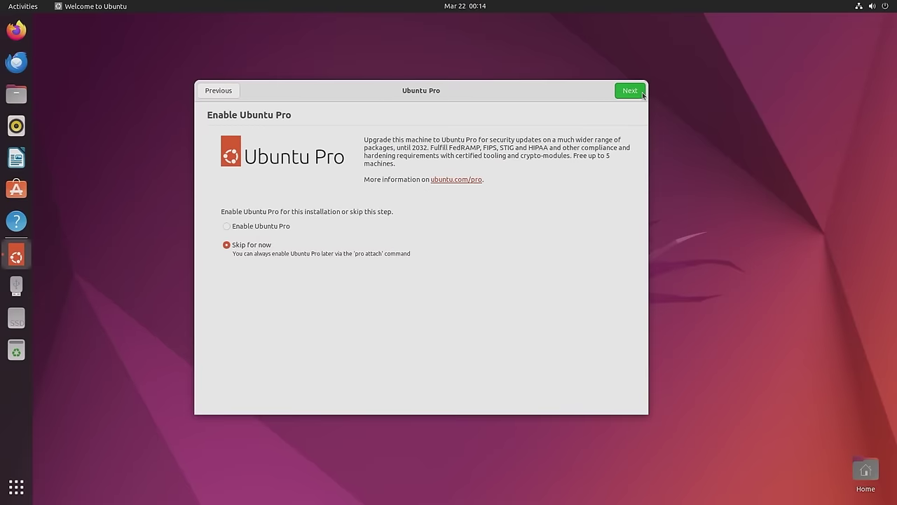
# Step: Skip Ubuntu Pro, decline sending system info, and bring up the app launcher
pyautogui.click(630, 90)
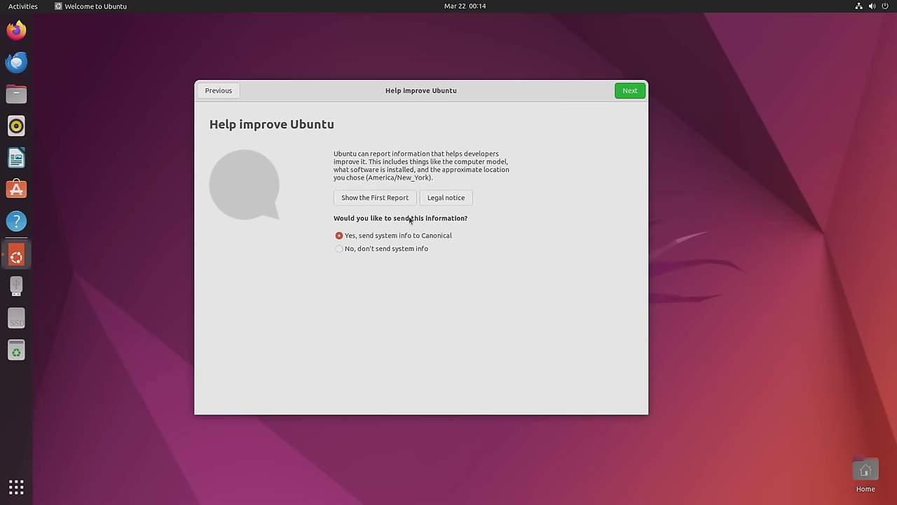
pyautogui.click(379, 248)
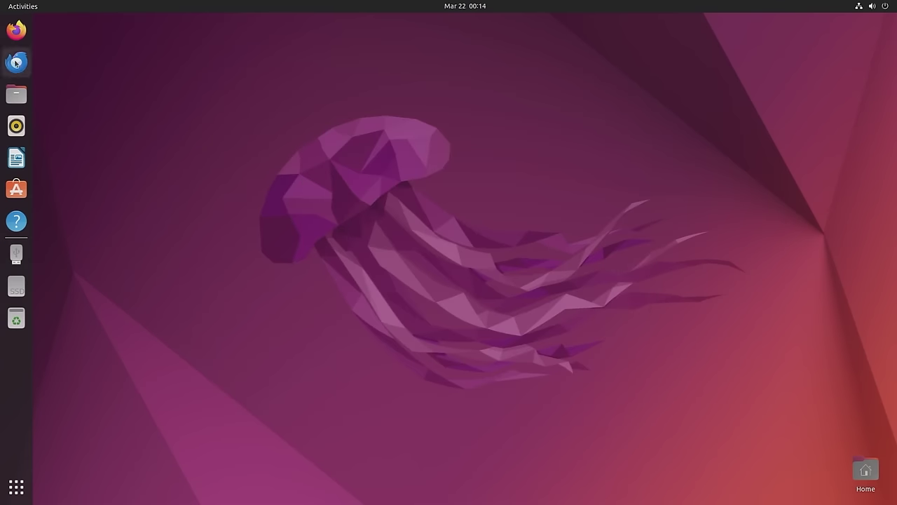
pyautogui.click(16, 486)
# Step: Open Terminal and refresh the package lists with sudo apt update
pyautogui.write('ter')
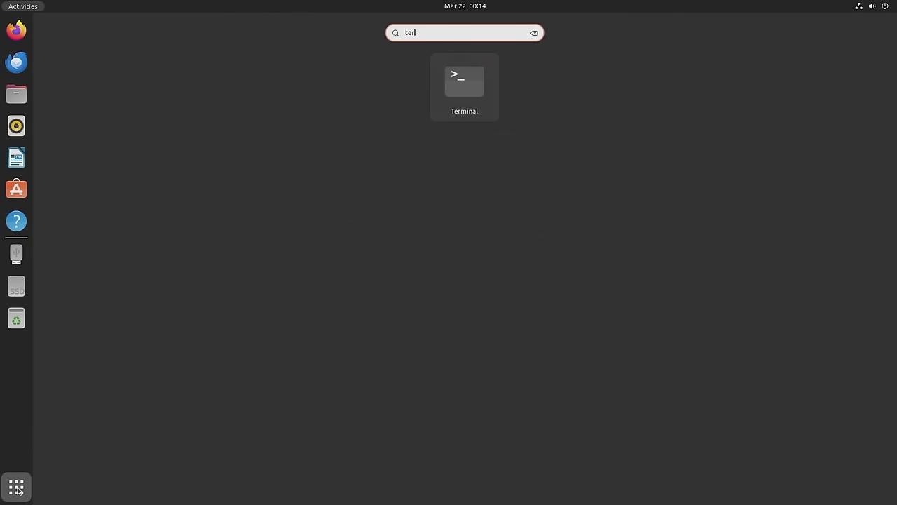
pyautogui.press('Return')
pyautogui.write('sudo a')
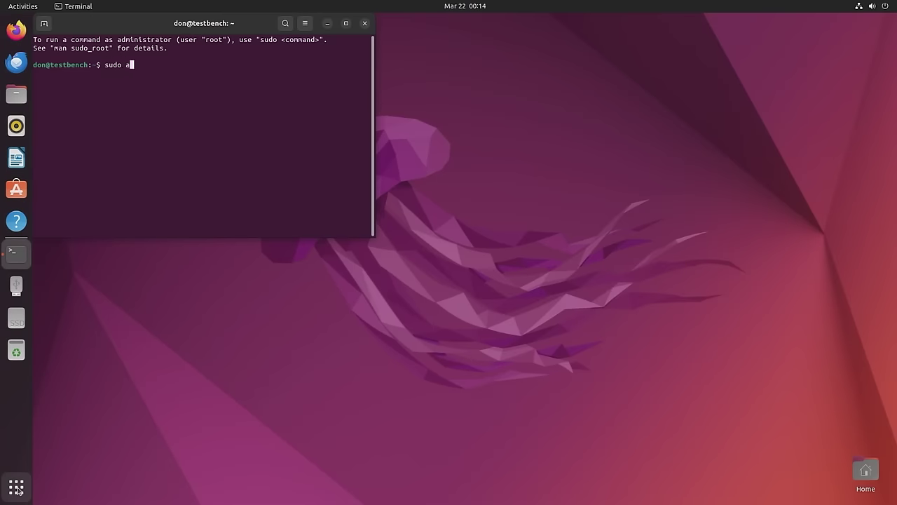
pyautogui.write('pt update')
pyautogui.press('Return')
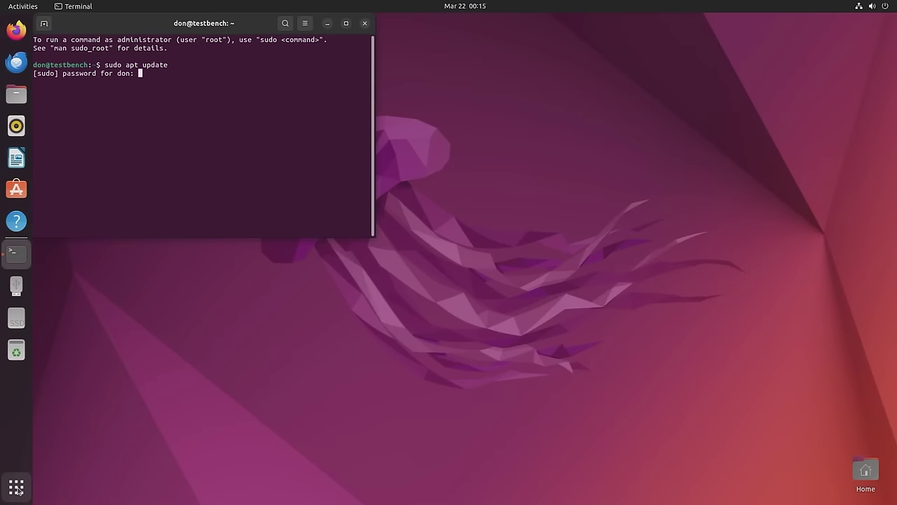
pyautogui.press('Return')
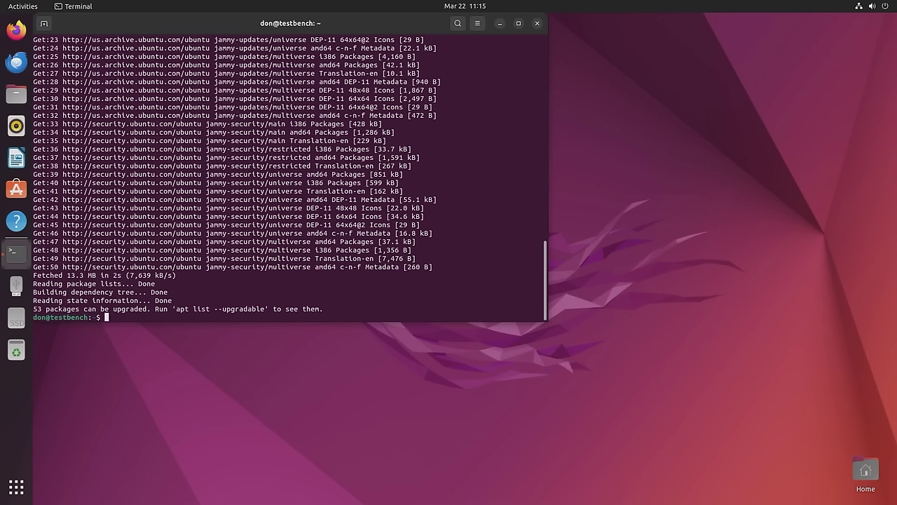
# Step: Install rEFInd 0.13.2-1 to the EFI System Partition, then reboot
pyautogui.write('sudo apt install refind')
pyautogui.press('Return')
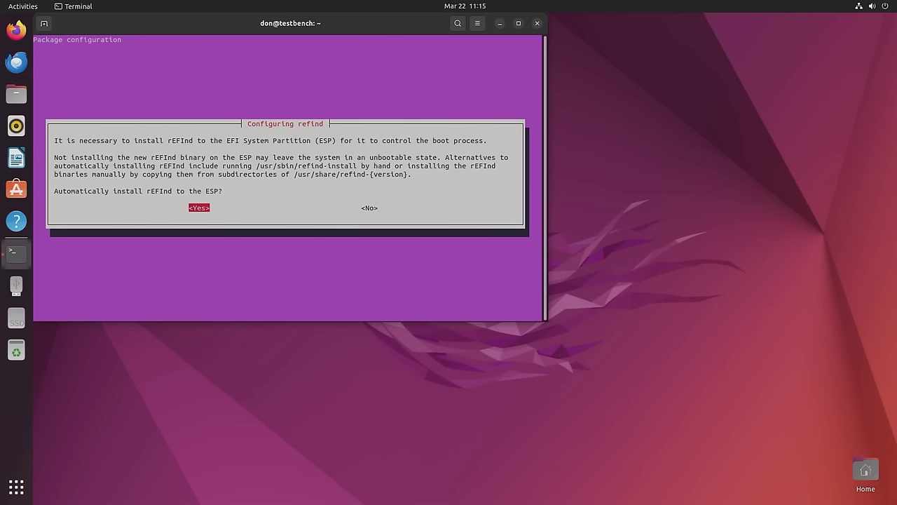
pyautogui.press('Return')
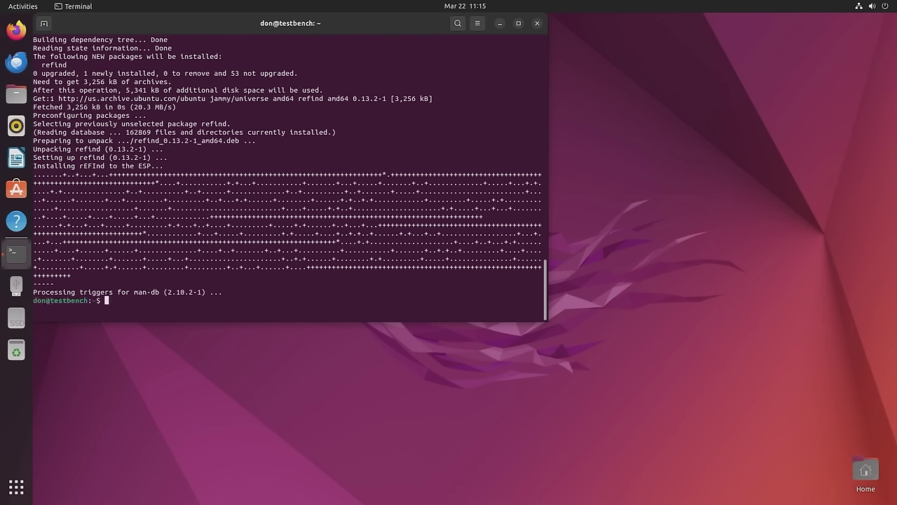
pyautogui.write('reboot')
pyautogui.press('Return')
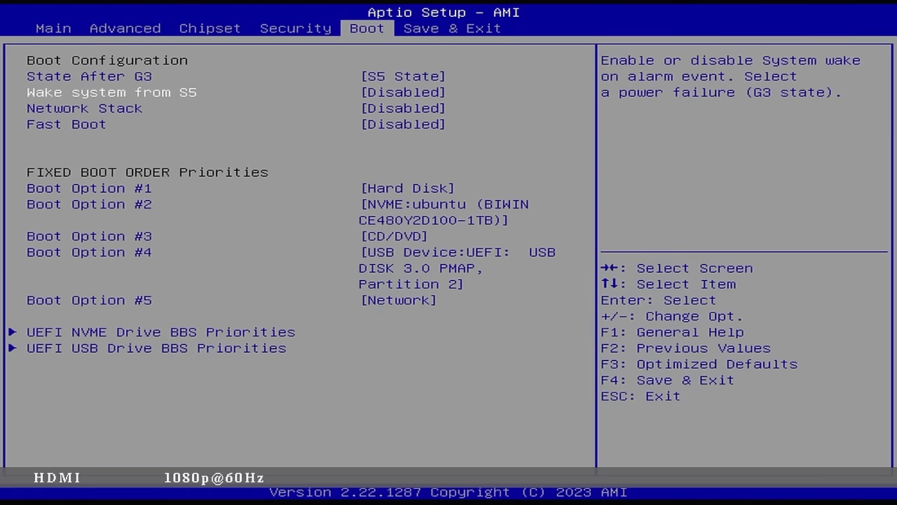
pyautogui.press('Down')
pyautogui.press('Down')
pyautogui.press('Down')
pyautogui.press('Down')
pyautogui.press('Down')
pyautogui.press('Down')
pyautogui.press('Down')
pyautogui.press('Down')
# Step: Set rEFInd Boot Manager as Boot Option #1 in the NVMe boot priorities
pyautogui.press('Return')
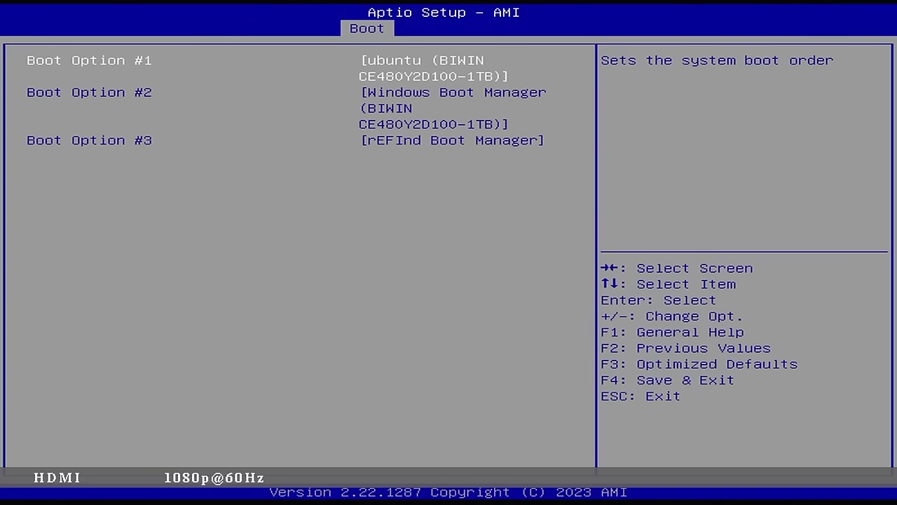
pyautogui.press('Down')
pyautogui.press('Down')
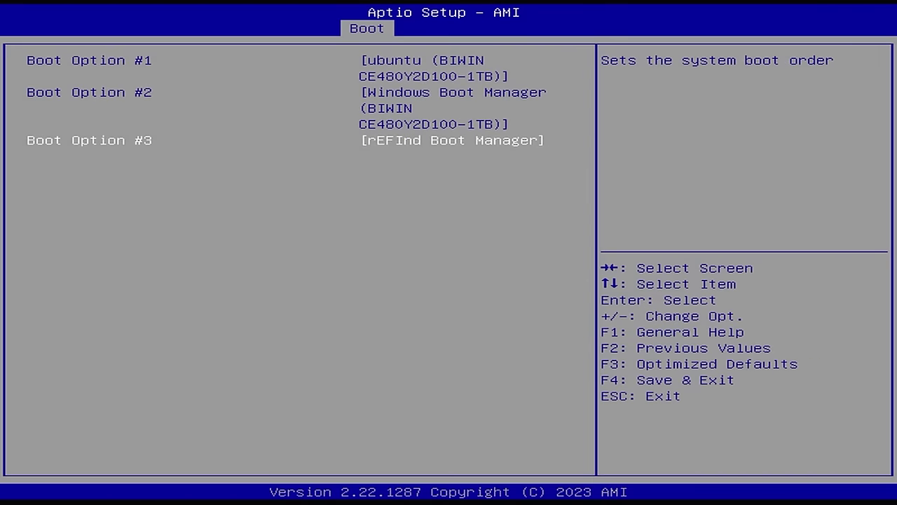
pyautogui.press('Up')
pyautogui.press('Up')
pyautogui.press('Up')
pyautogui.press('Up')
pyautogui.press('Up')
pyautogui.press('Return')
pyautogui.press('Down')
pyautogui.press('Down')
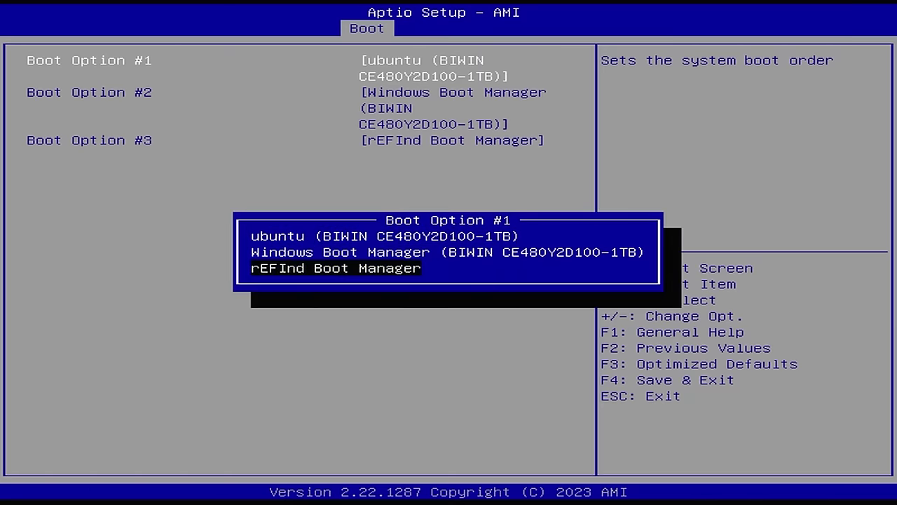
pyautogui.press('Return')
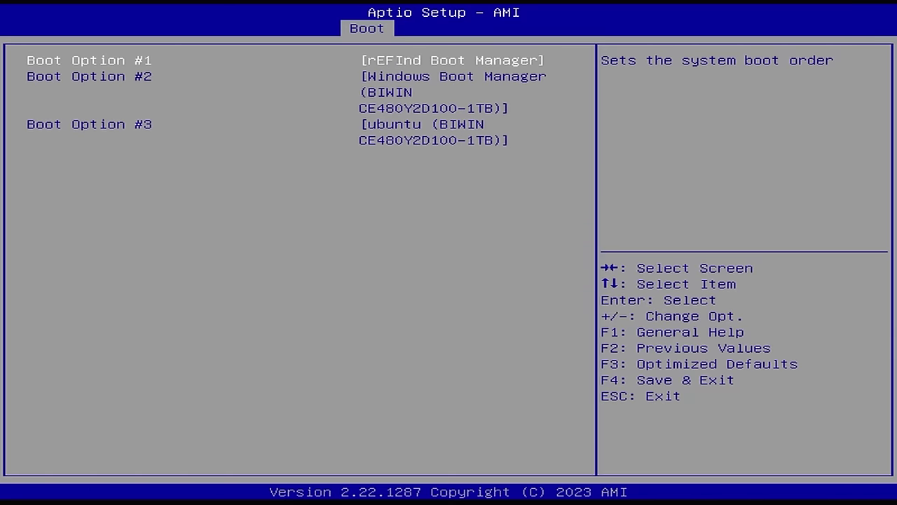
# Step: Choose Save Changes and Reset on the Save & Exit tab
pyautogui.press('Escape')
pyautogui.press('Right')
pyautogui.press('Down')
pyautogui.press('Down')
pyautogui.press('Down')
pyautogui.press('Down')
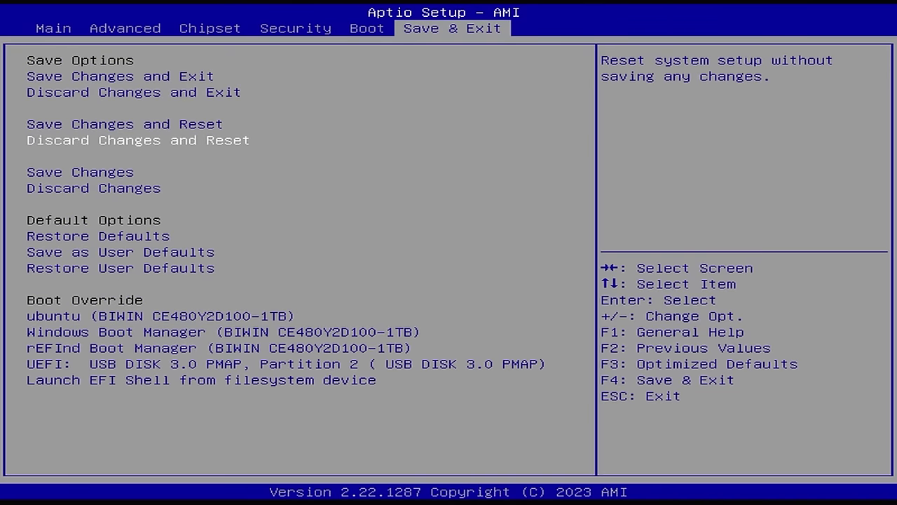
pyautogui.press('Up')
pyautogui.press('Up')
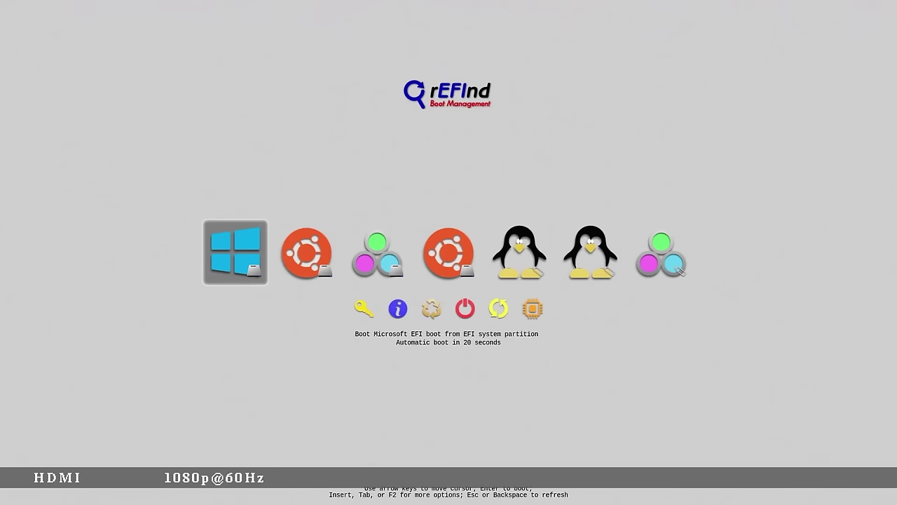
# Step: Stop the countdown and compare the Windows, Ubuntu and fallback boot entries
pyautogui.press('Right')
pyautogui.press('Right')
pyautogui.press('Right')
pyautogui.press('Right')
pyautogui.press('Right')
pyautogui.press('Right')
pyautogui.press('Left')
pyautogui.press('Left')
pyautogui.press('Left')
pyautogui.press('Left')
pyautogui.press('Left')
pyautogui.press('Left')
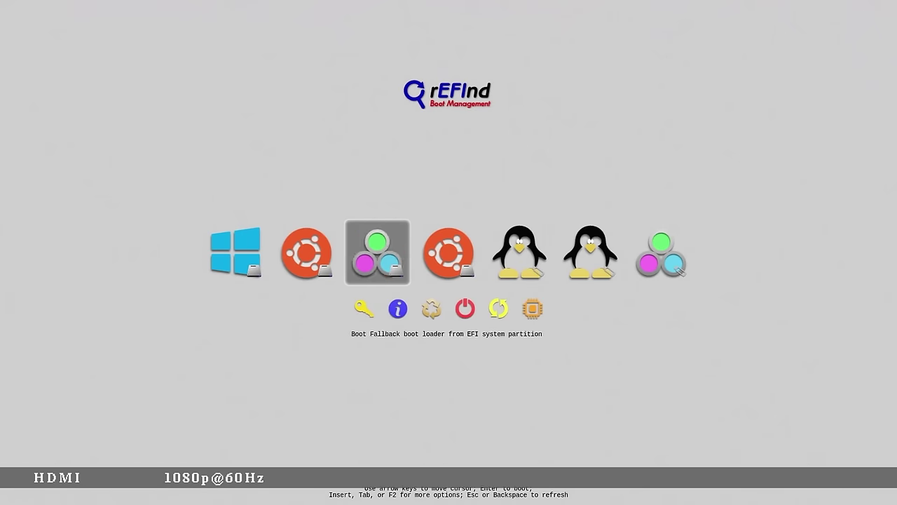
pyautogui.press('Right')
pyautogui.press('Right')
pyautogui.press('Right')
pyautogui.press('Right')
pyautogui.press('Right')
pyautogui.press('Right')
pyautogui.press('Left')
pyautogui.press('Left')
pyautogui.press('Left')
pyautogui.press('Left')
pyautogui.press('Left')
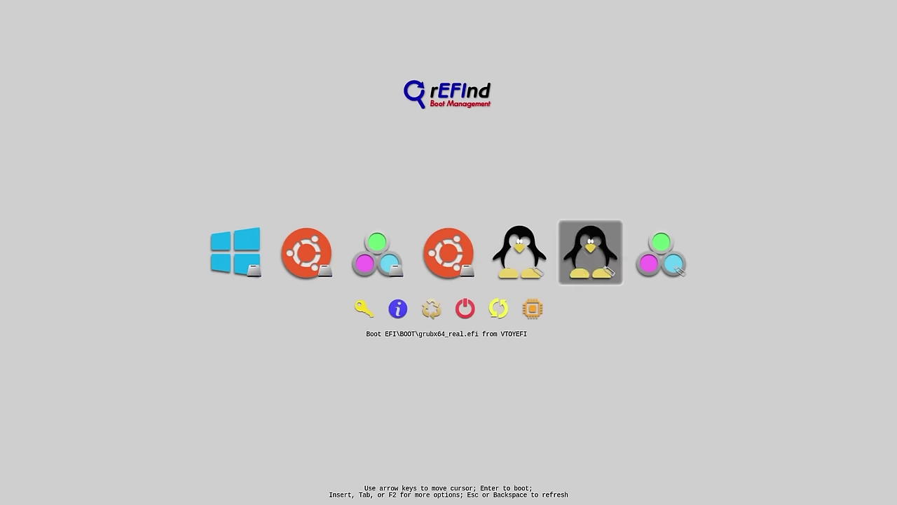
pyautogui.press('Left')
pyautogui.press('Right')
pyautogui.press('Right')
pyautogui.press('Left')
pyautogui.press('Left')
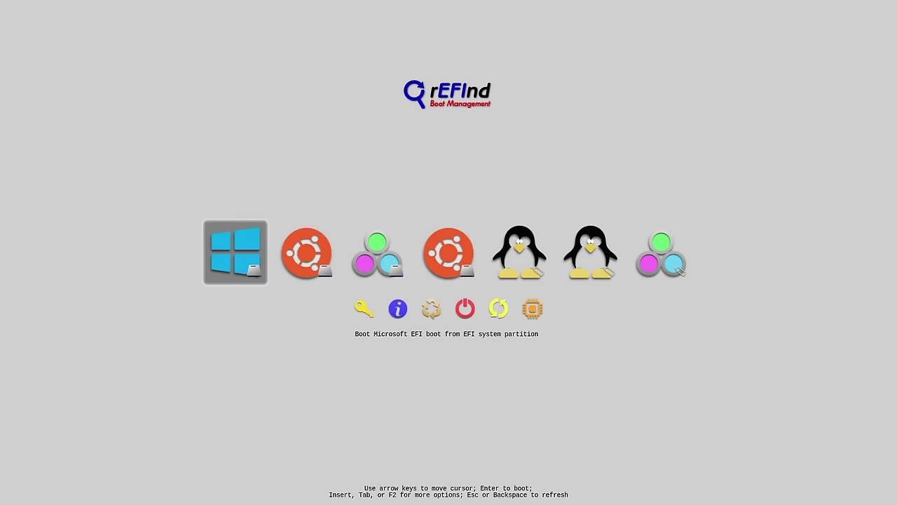
pyautogui.press('Right')
pyautogui.press('Left')
# Step: Review the Ubuntu, fallback, vmlinuz-6.5.0-18-generic and penguin entries, ending on ubuntu grubx64.efi
pyautogui.press('Right')
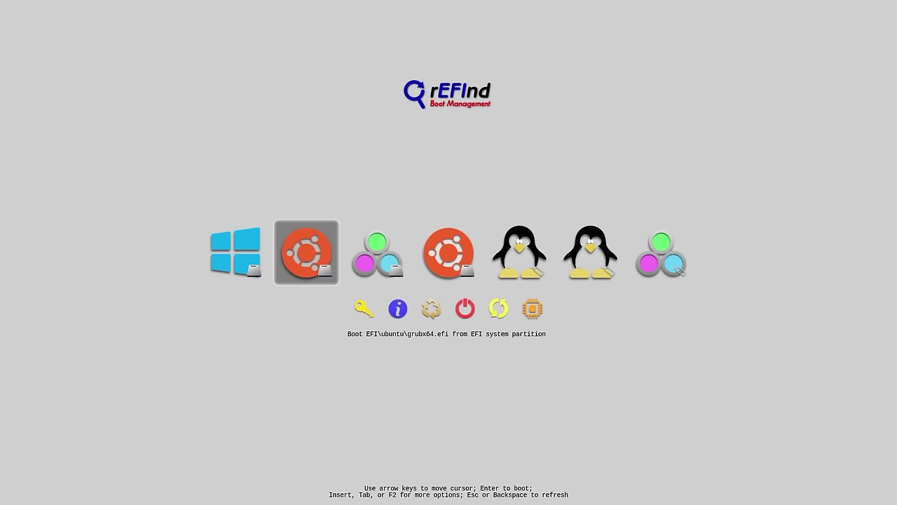
pyautogui.press('Right')
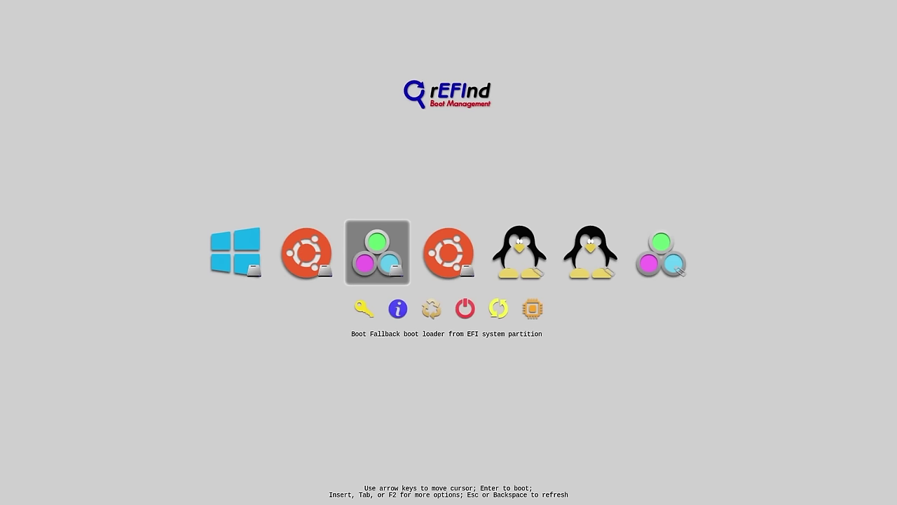
pyautogui.press('Right')
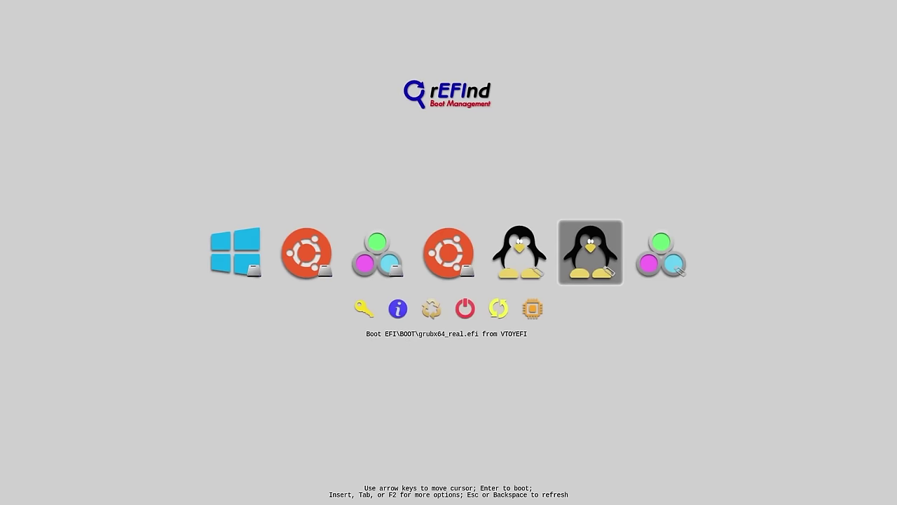
pyautogui.press('Right')
pyautogui.press('Left')
pyautogui.press('Left')
pyautogui.press('Right')
pyautogui.press('Right')
pyautogui.press('Left')
pyautogui.press('Left')
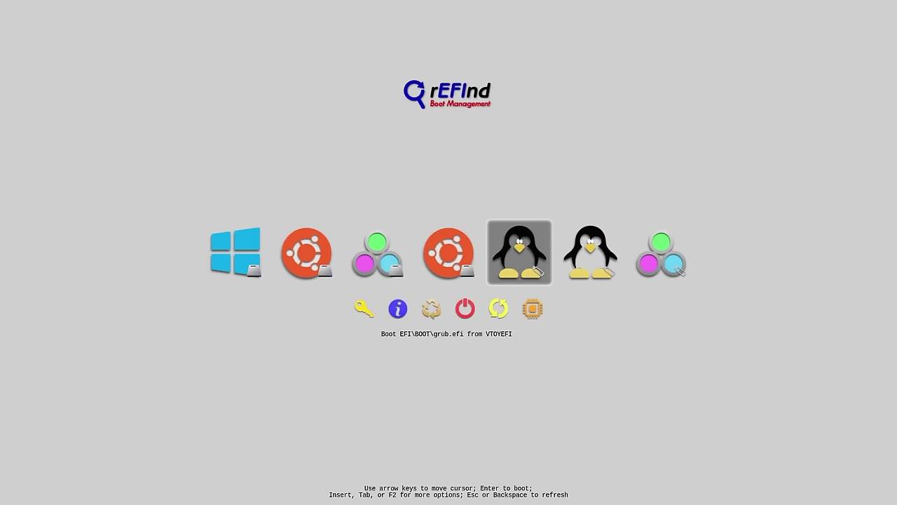
pyautogui.press('Left')
pyautogui.press('Left')
pyautogui.press('Right')
pyautogui.press('Right')
pyautogui.press('Right')
pyautogui.press('Right')
pyautogui.press('Left')
pyautogui.press('Left')
pyautogui.press('Left')
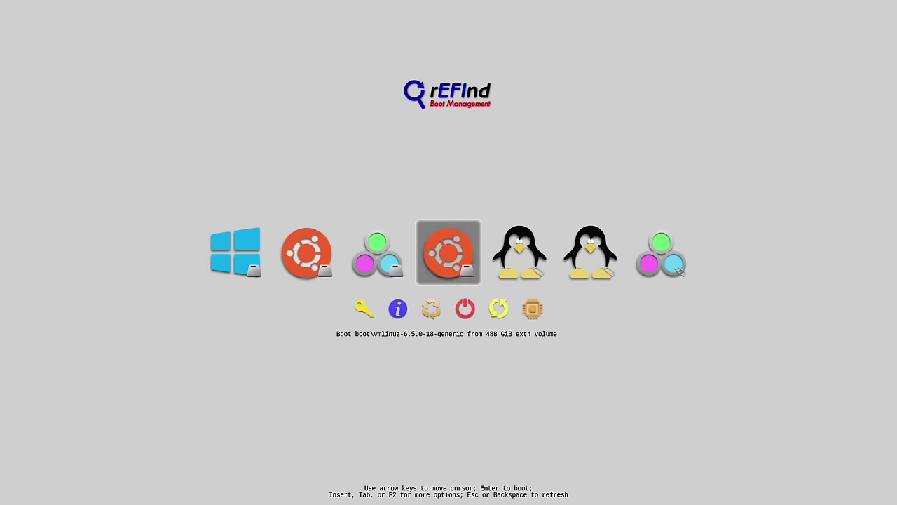
pyautogui.press('Left')
pyautogui.press('Left')
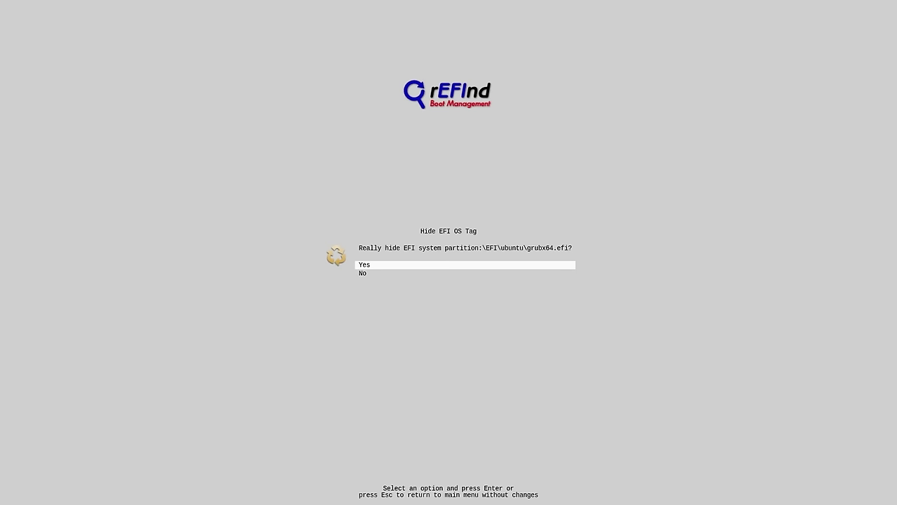
# Step: Hide the ubuntu grubx64.efi and fallback BOOT bootx64.efi entries
pyautogui.press('Return')
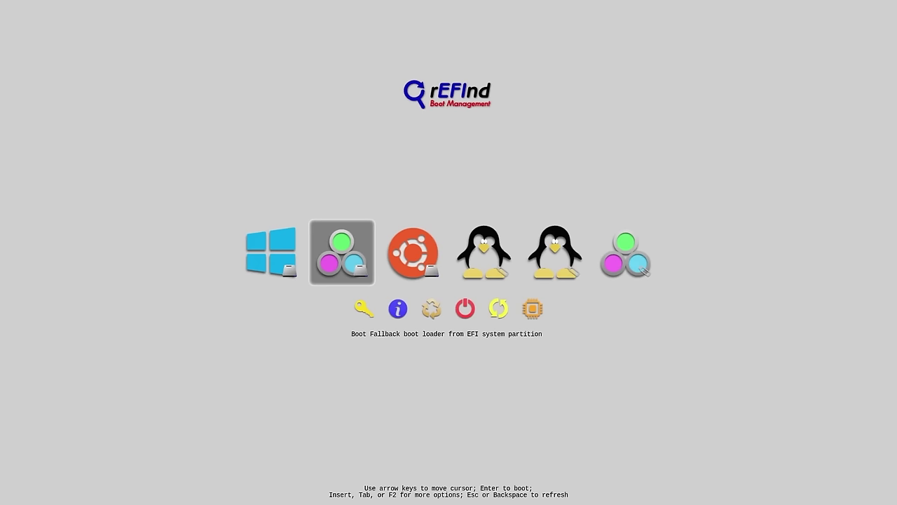
pyautogui.press('Delete')
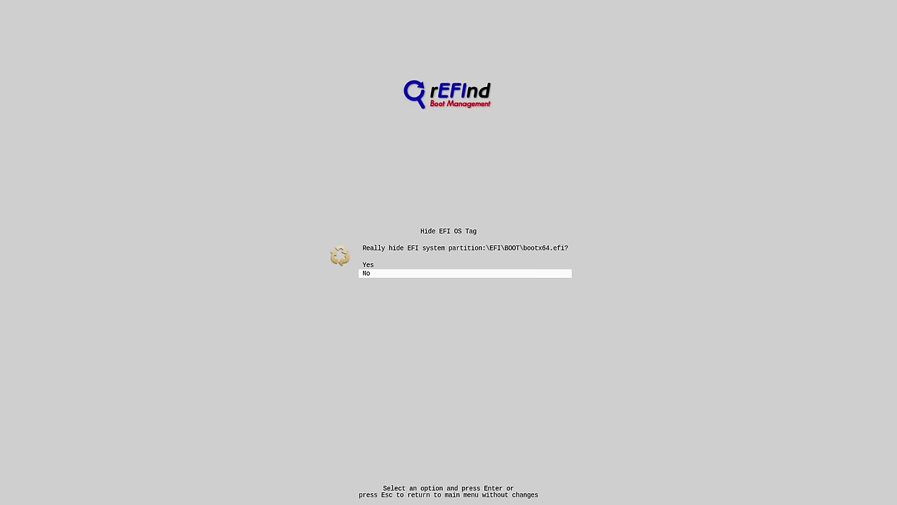
pyautogui.press('Up')
pyautogui.press('Return')
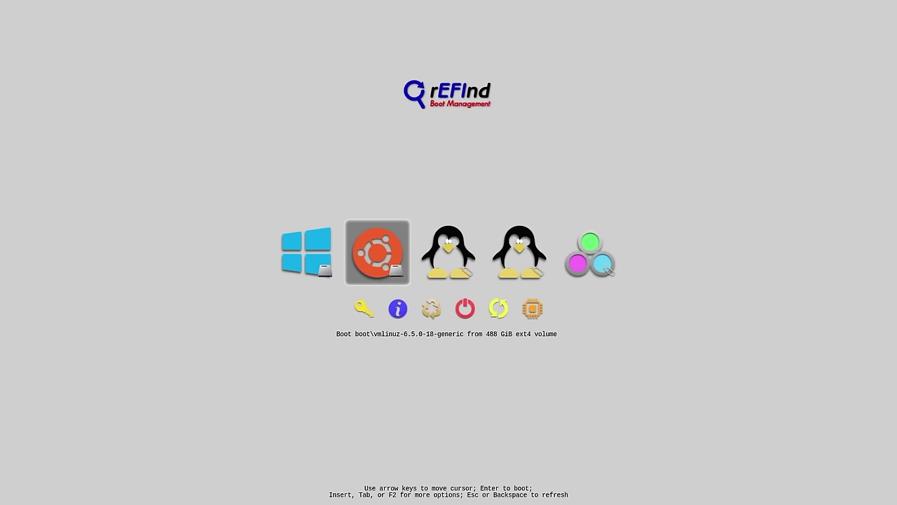
# Step: Refresh the boot menu and confirm only Windows and Ubuntu entries remain
pyautogui.press('Down')
pyautogui.press('Escape')
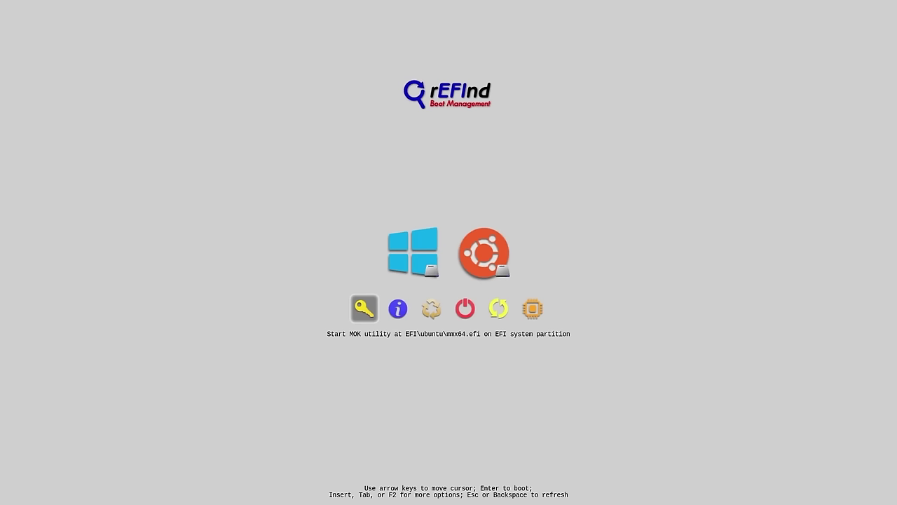
pyautogui.press('Right')
pyautogui.press('Up')
pyautogui.press('Right')
pyautogui.press('Down')
pyautogui.press('Up')
pyautogui.press('Right')
pyautogui.press('Left')
pyautogui.press('Right')
pyautogui.press('Left')
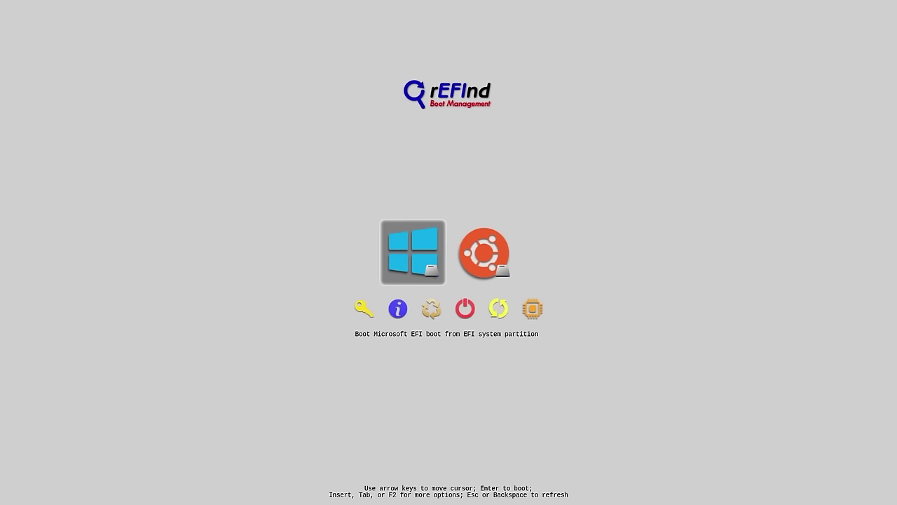
# Step: Open Manage Hidden Tags from the tools row and select the bootx64.efi tag
pyautogui.press('Right')
pyautogui.press('End')
pyautogui.press('Left')
pyautogui.press('Left')
pyautogui.press('Left')
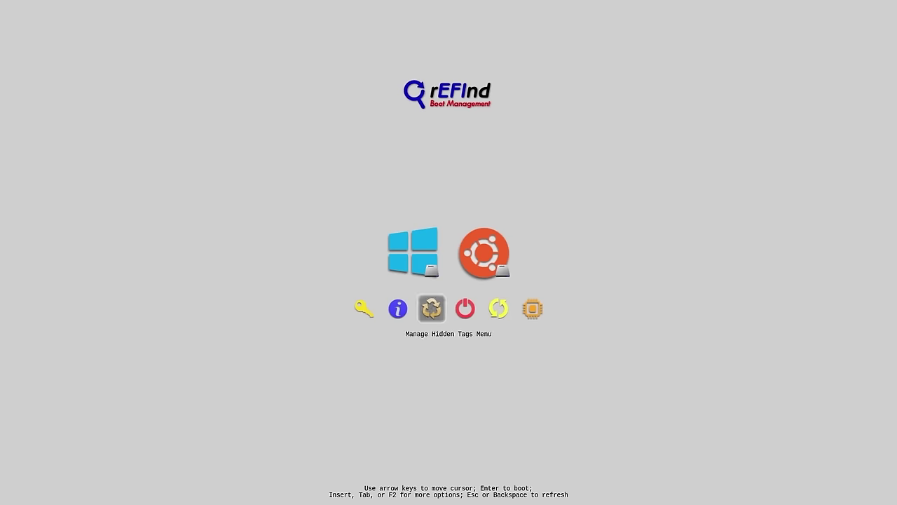
pyautogui.press('Left')
pyautogui.press('Right')
pyautogui.press('Right')
pyautogui.press('Left')
pyautogui.press('Return')
pyautogui.press('Down')
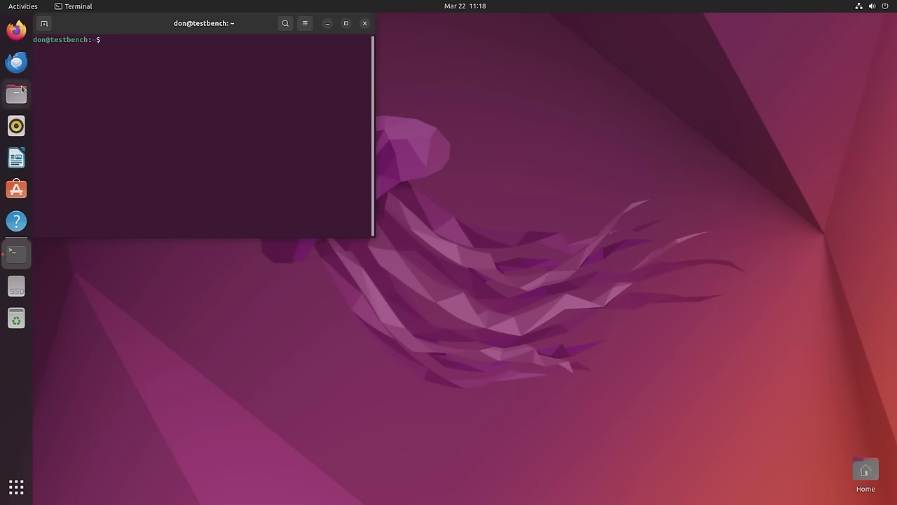
# Step: Launch Firefox and search the web for 'refind boot manager themes'
pyautogui.click(16, 30)
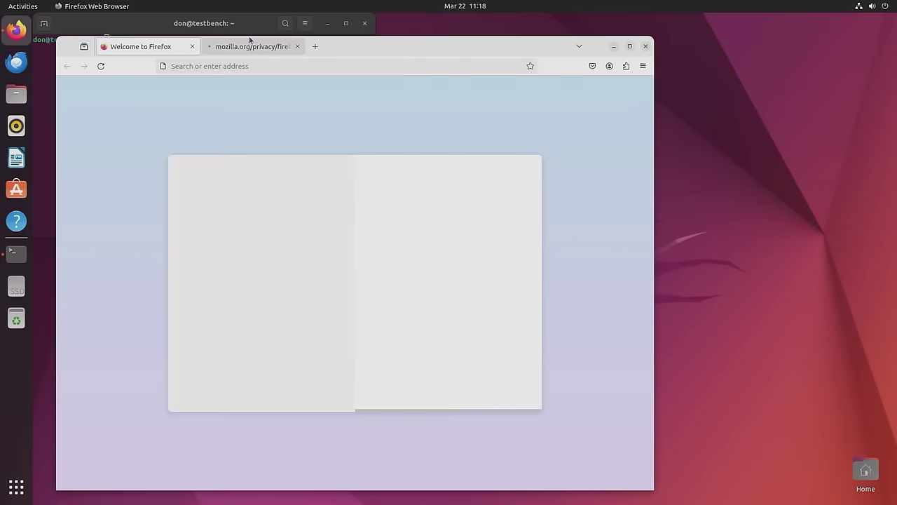
pyautogui.moveTo(316, 46); pyautogui.dragTo(502, 45)
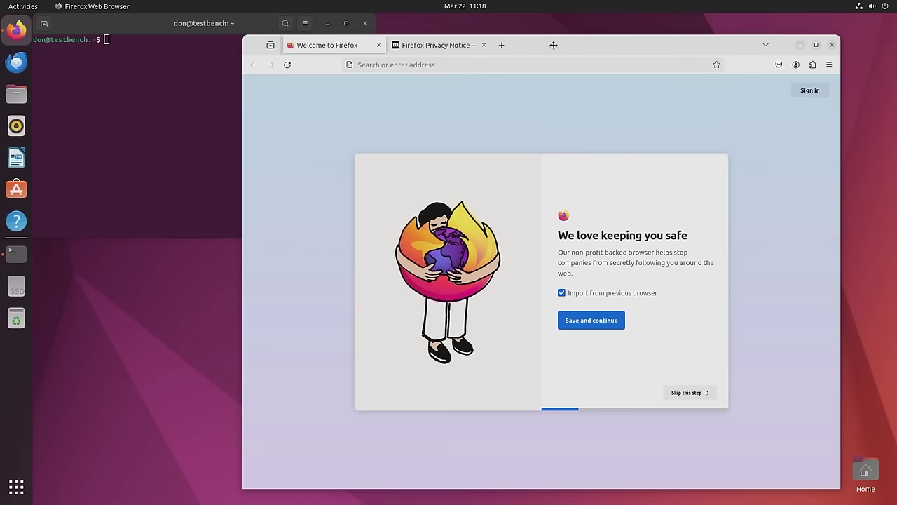
pyautogui.click(496, 63)
pyautogui.write('refind')
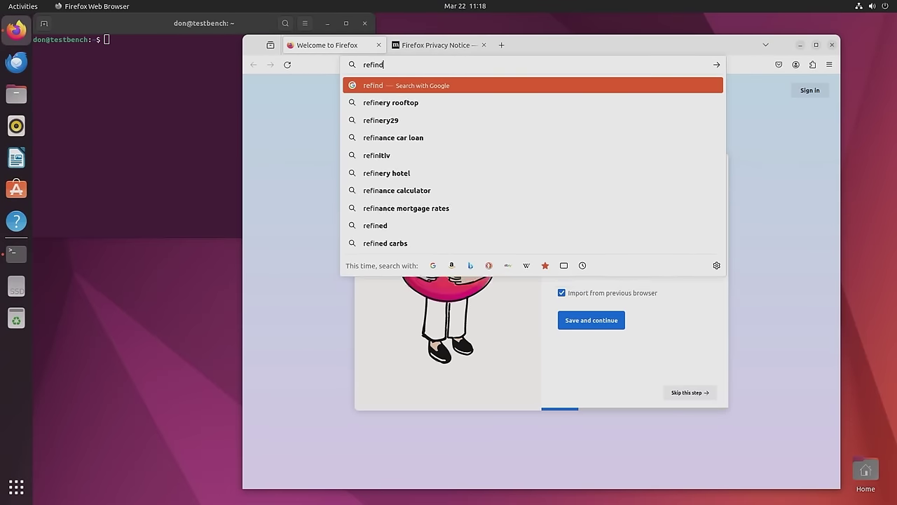
pyautogui.write(' boot ')
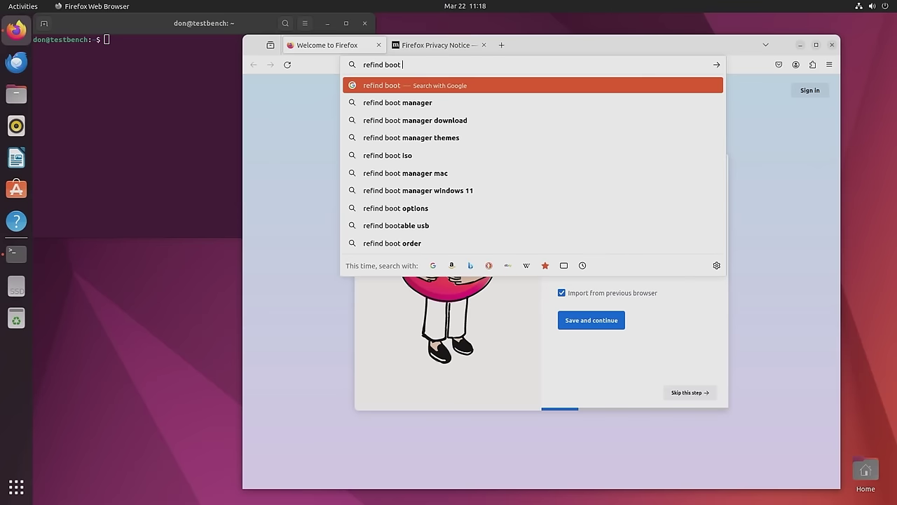
pyautogui.write('manager themese')
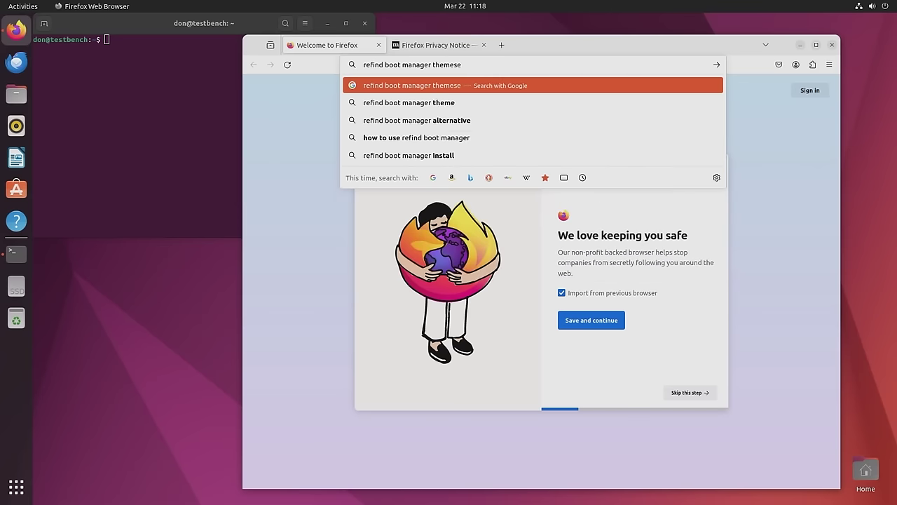
pyautogui.press('Return')
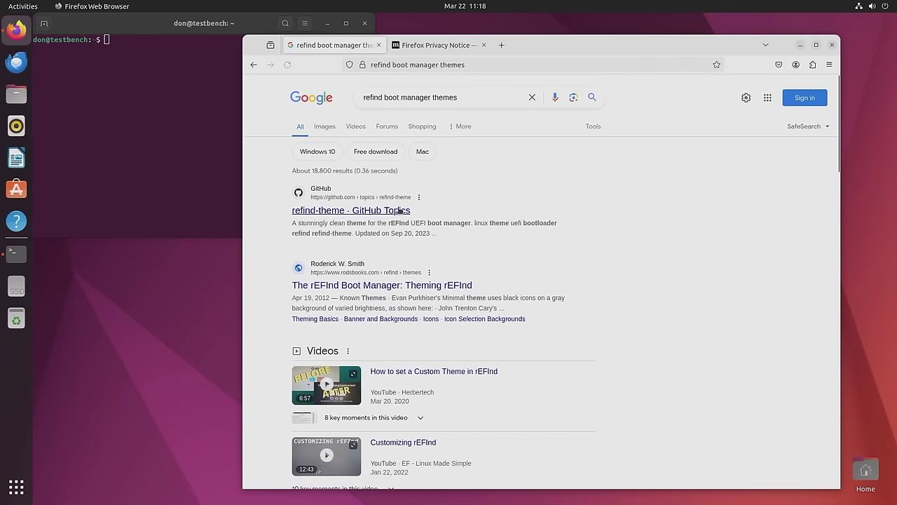
# Step: Open the rEFInd-glassy repository from the refind-theme GitHub topic and read its README
pyautogui.click(358, 212)
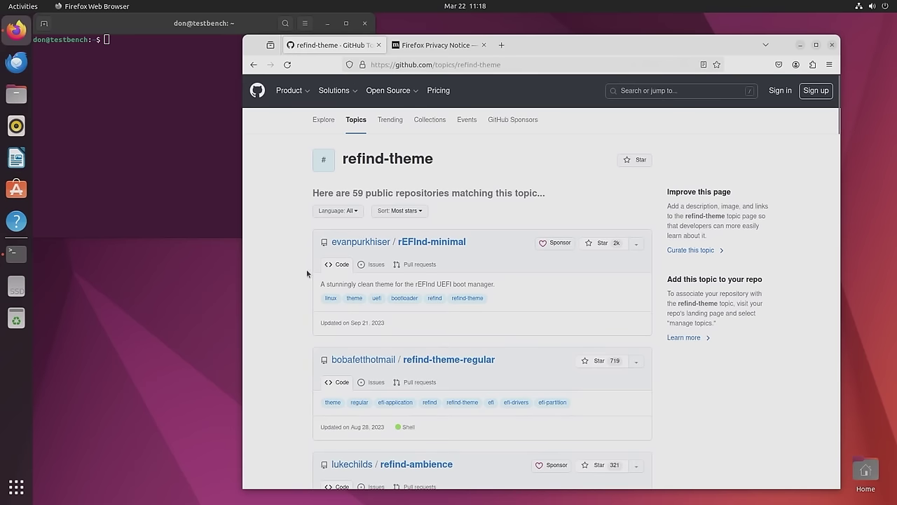
pyautogui.scroll(-5, 463, 281)
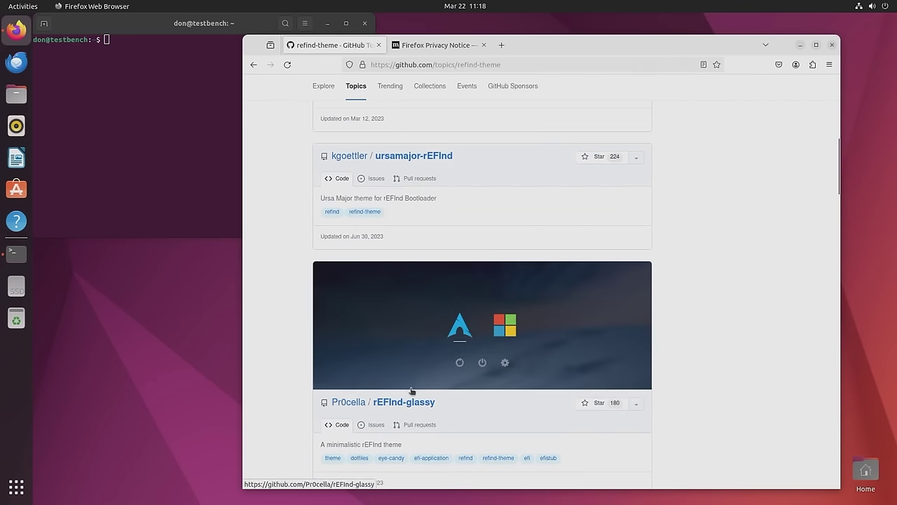
pyautogui.click(412, 402)
pyautogui.scroll(-5, 539, 284)
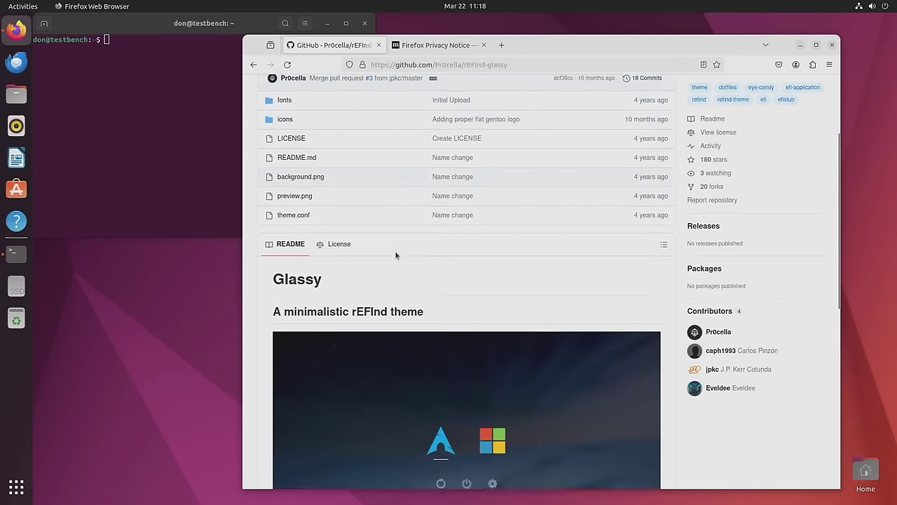
pyautogui.scroll(3, 430, 252)
pyautogui.scroll(-4, 434, 256)
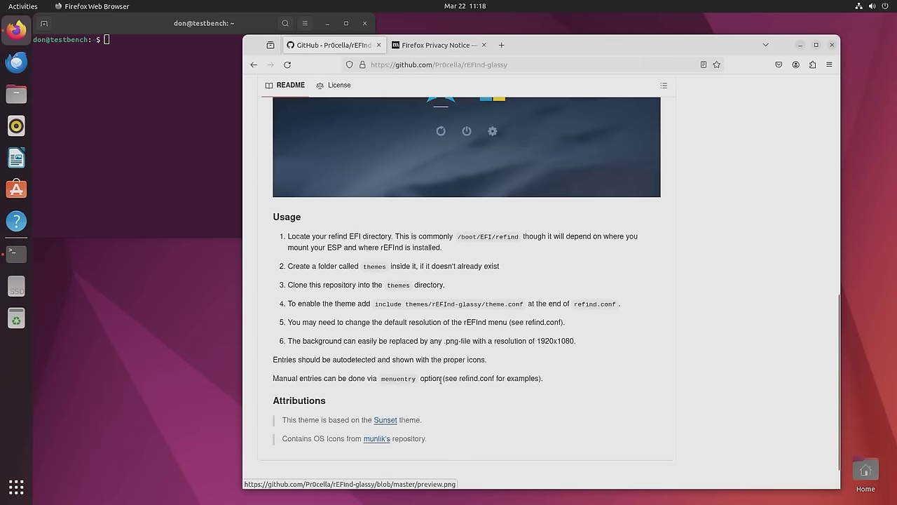
pyautogui.scroll(4, 525, 318)
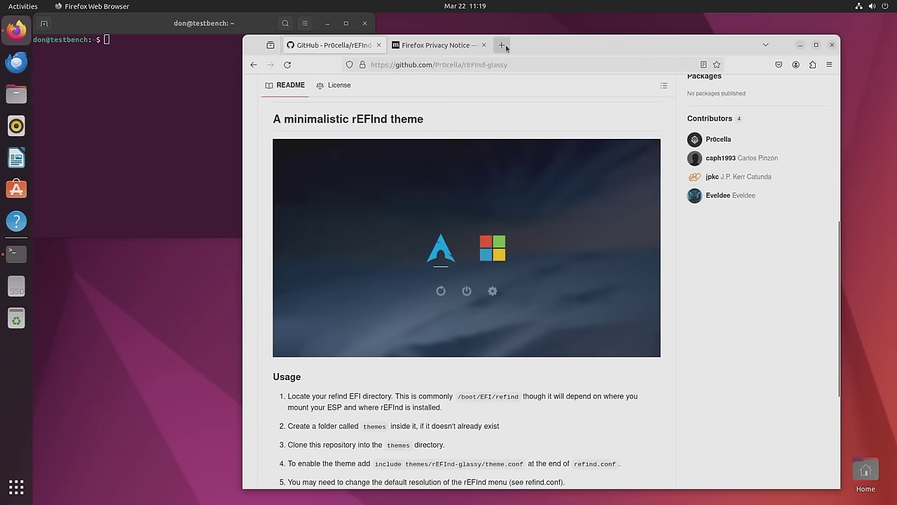
pyautogui.click(526, 66)
# Step: Install git in the terminal with sudo apt install git
pyautogui.hotkey('alt', 'Tab')
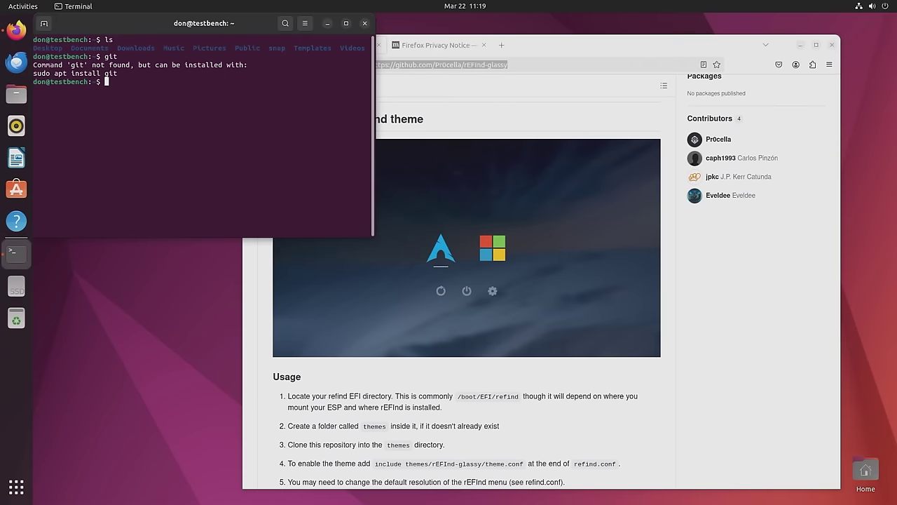
pyautogui.write('sudo atp install git')
pyautogui.press('Return')
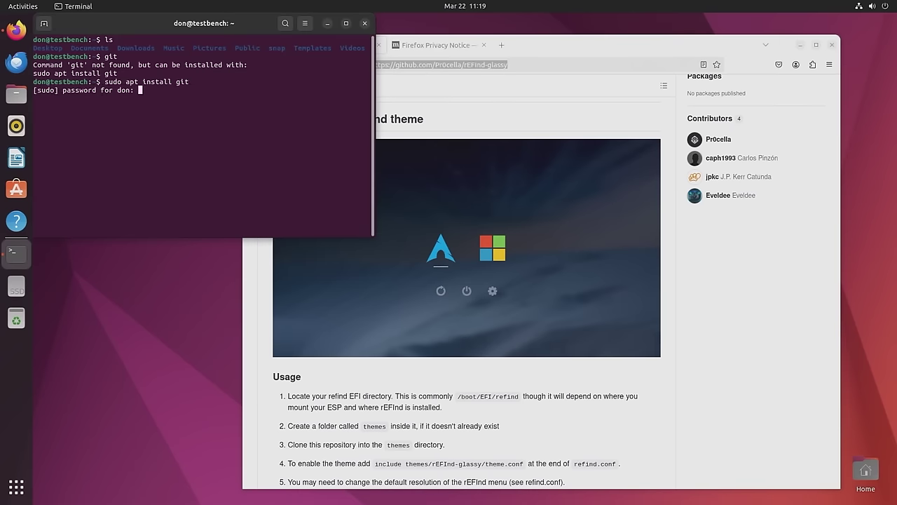
pyautogui.press('Return')
pyautogui.hotkey('alt', 'Tab')
# Step: Copy the rEFInd-glassy repo URL and git clone it into Downloads
pyautogui.click(507, 64)
pyautogui.hotkey('ctrl', 'c')
pyautogui.rightClick(507, 64)
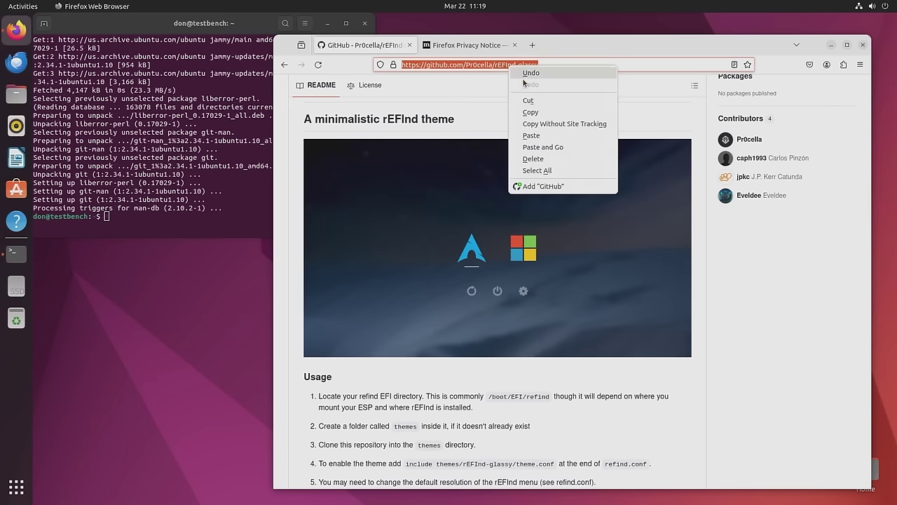
pyautogui.click(532, 105)
pyautogui.hotkey('alt', 'Tab')
pyautogui.write('cd Downloads/')
pyautogui.press('Return')
pyautogui.write('git clone')
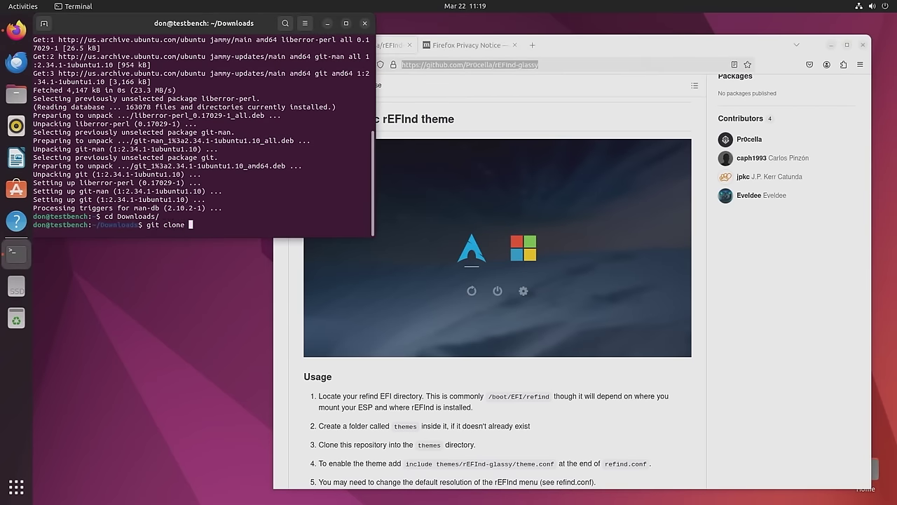
pyautogui.hotkey('ctrl', 'shift', 'v')
pyautogui.press('Return')
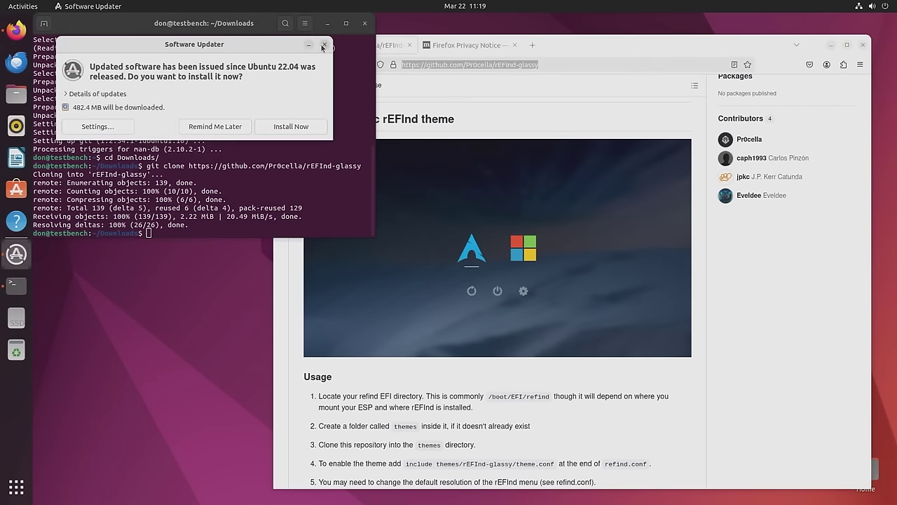
# Step: List Downloads and the rEFInd-glassy folder to check theme.conf, icons, fonts and background.png
pyautogui.click(323, 46)
pyautogui.write('ls')
pyautogui.press('Return')
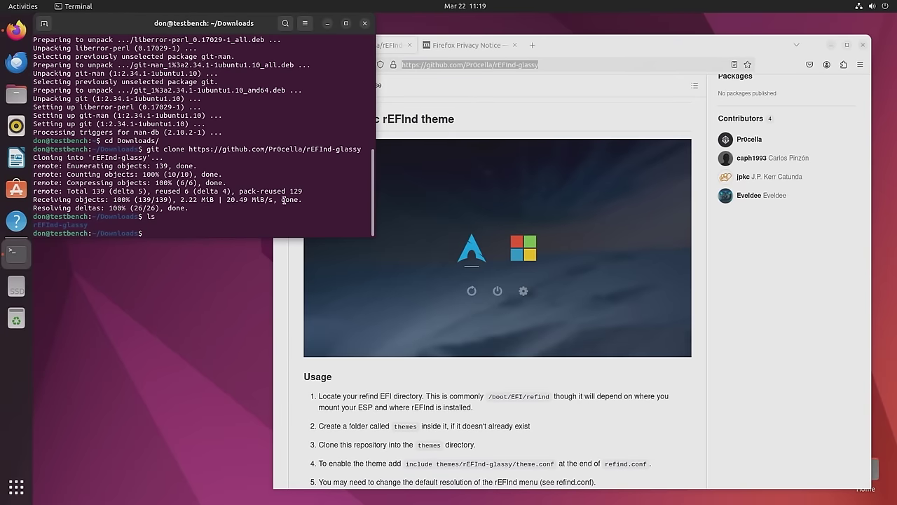
pyautogui.write('cd r')
pyautogui.press('Tab')
pyautogui.press('Return')
pyautogui.write('ls')
pyautogui.press('Return')
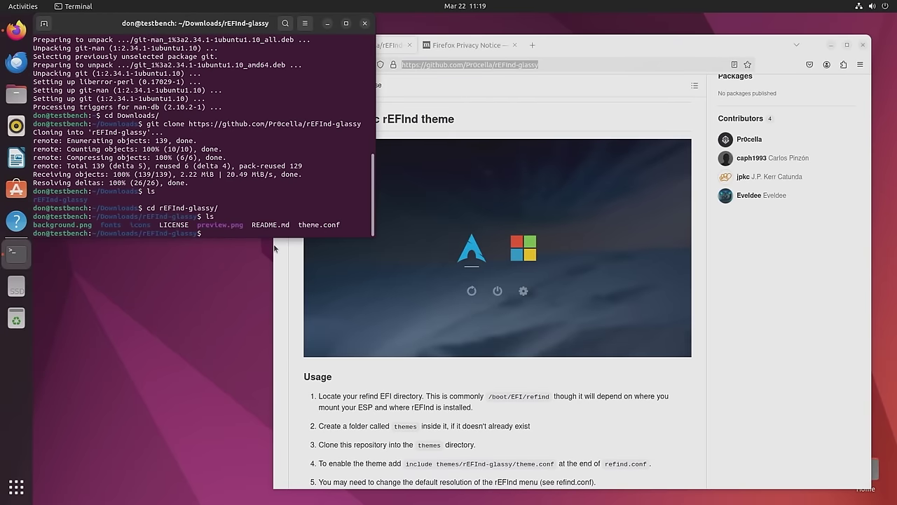
pyautogui.write('cd ..')
pyautogui.press('Return')
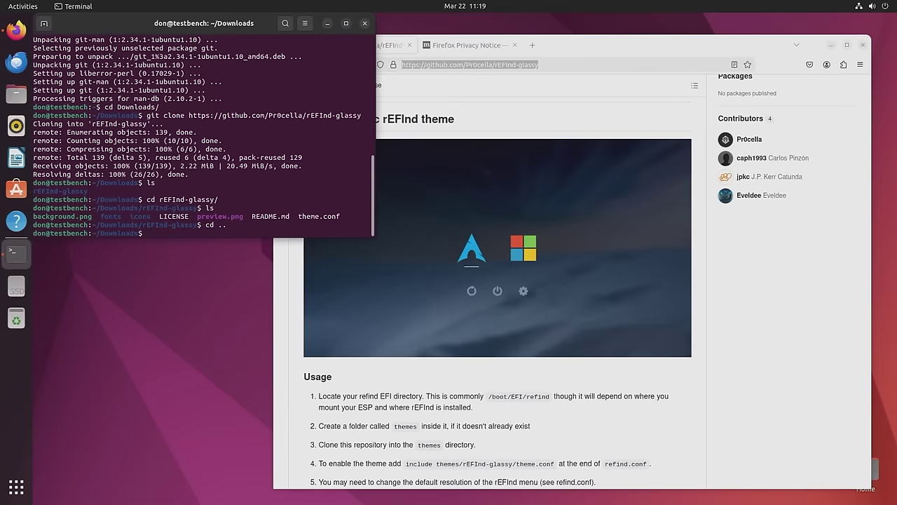
pyautogui.write('ls')
pyautogui.press('Return')
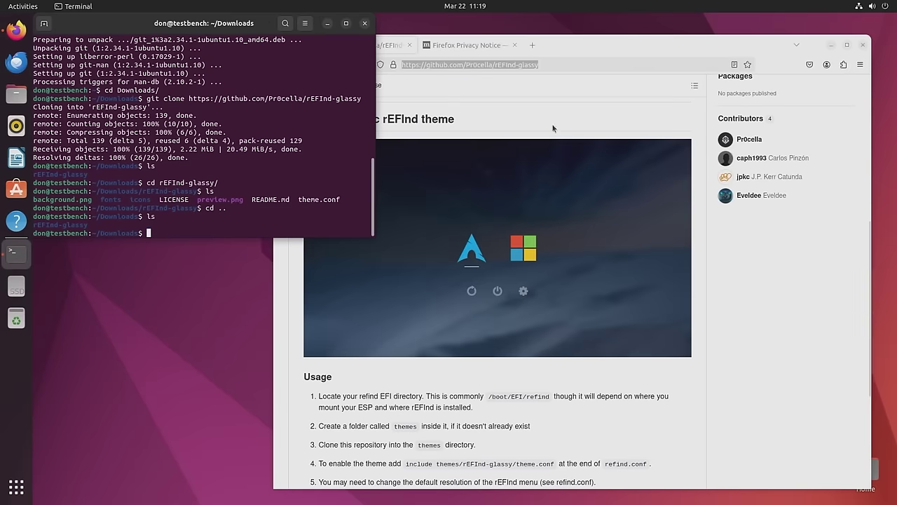
# Step: List /dev/nvme0 to view the drive's partitions
pyautogui.moveTo(589, 54); pyautogui.dragTo(603, 46)
pyautogui.click(251, 158)
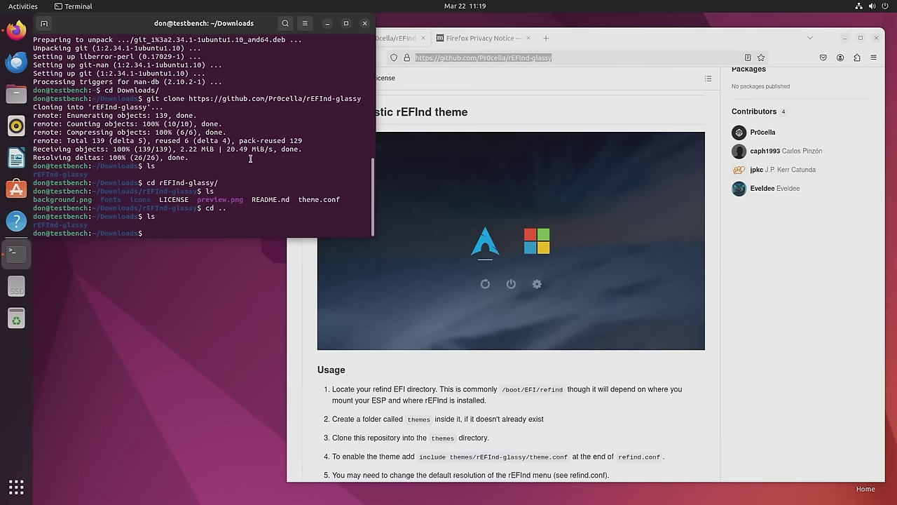
pyautogui.write('ls /dev/nvme0')
# Step: Switch to a root shell and mount the EFI partition /dev/nvme0n1p1 at /mnt
pyautogui.press('Tab')
pyautogui.press('Tab')
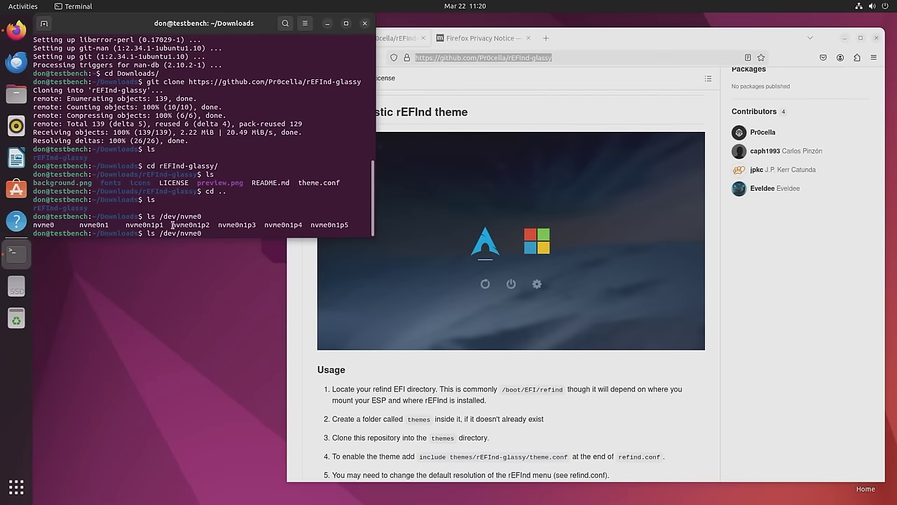
pyautogui.moveTo(164, 225); pyautogui.dragTo(117, 225)
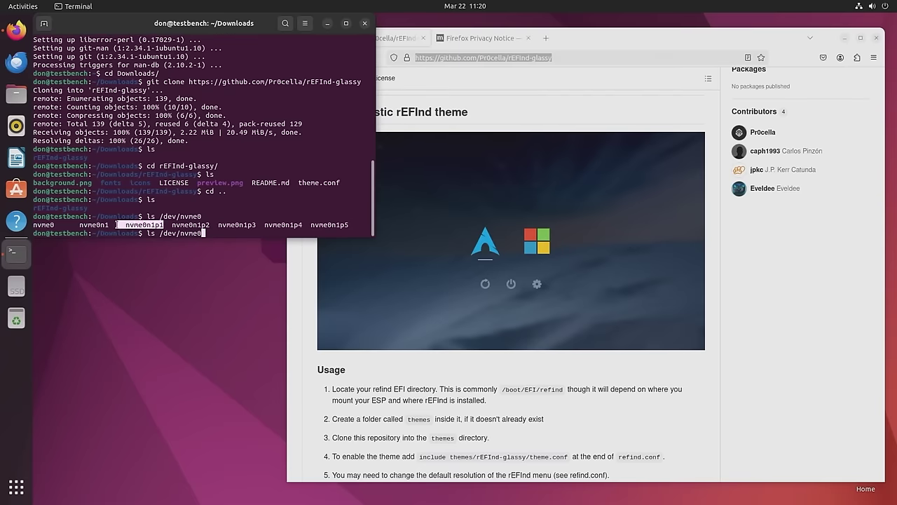
pyautogui.click(117, 225)
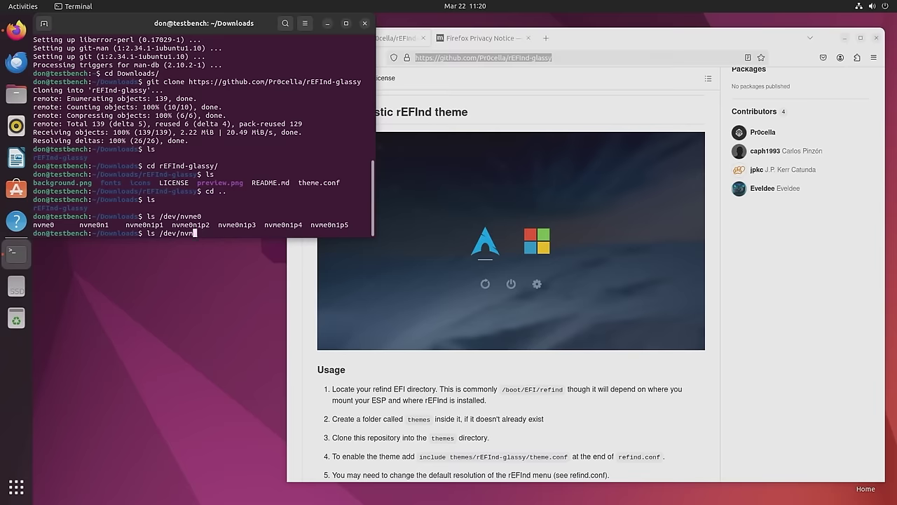
pyautogui.press('BackSpace')
pyautogui.press('BackSpace')
pyautogui.press('BackSpace')
pyautogui.press('BackSpace')
pyautogui.press('BackSpace')
pyautogui.press('BackSpace')
pyautogui.press('BackSpace')
pyautogui.press('BackSpace')
pyautogui.press('BackSpace')
pyautogui.press('BackSpace')
pyautogui.press('BackSpace')
pyautogui.press('BackSpace')
pyautogui.press('BackSpace')
pyautogui.write('sudo su')
pyautogui.press('Return')
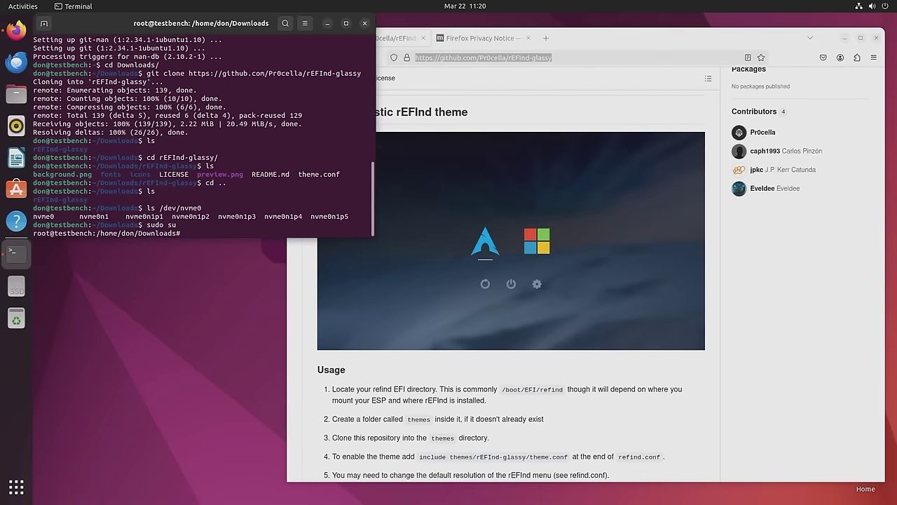
pyautogui.write('mount /dev/nvme0n1p1 /mnt')
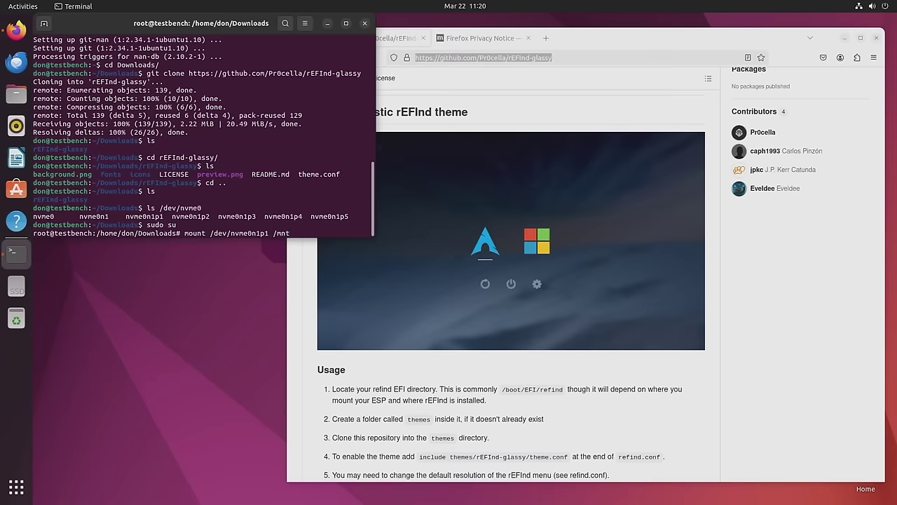
pyautogui.press('Return')
# Step: Navigate into /mnt/EFI/refind, listing each folder's contents on the way
pyautogui.write('cd /mnt')
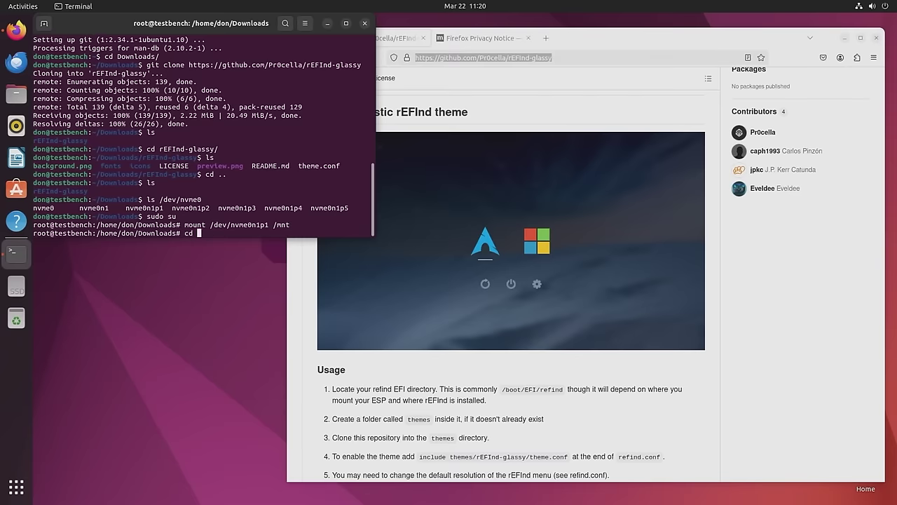
pyautogui.press('Return')
pyautogui.write('ls')
pyautogui.press('Return')
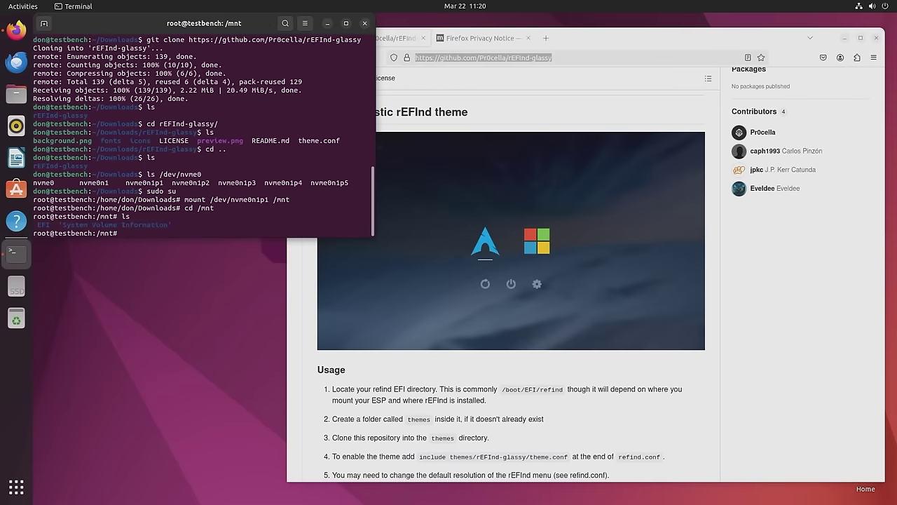
pyautogui.write('cd EFI')
pyautogui.press('Return')
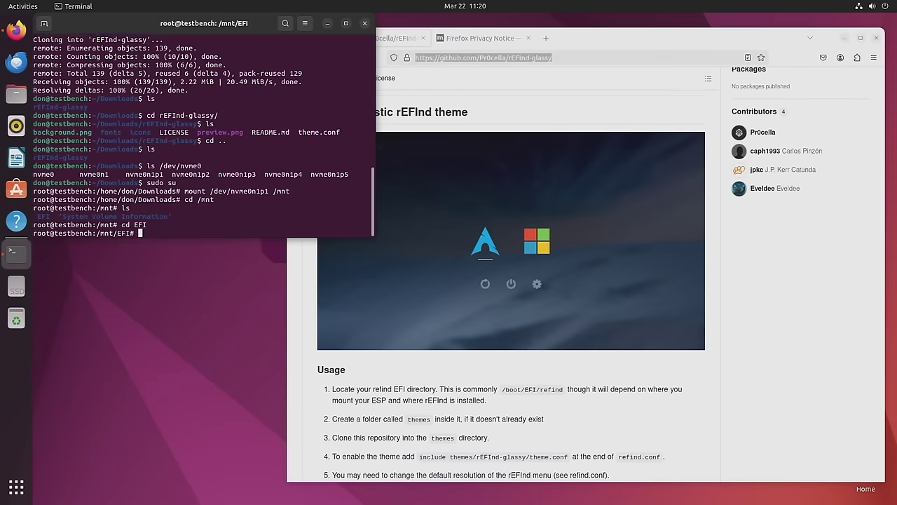
pyautogui.write('ls')
pyautogui.press('Return')
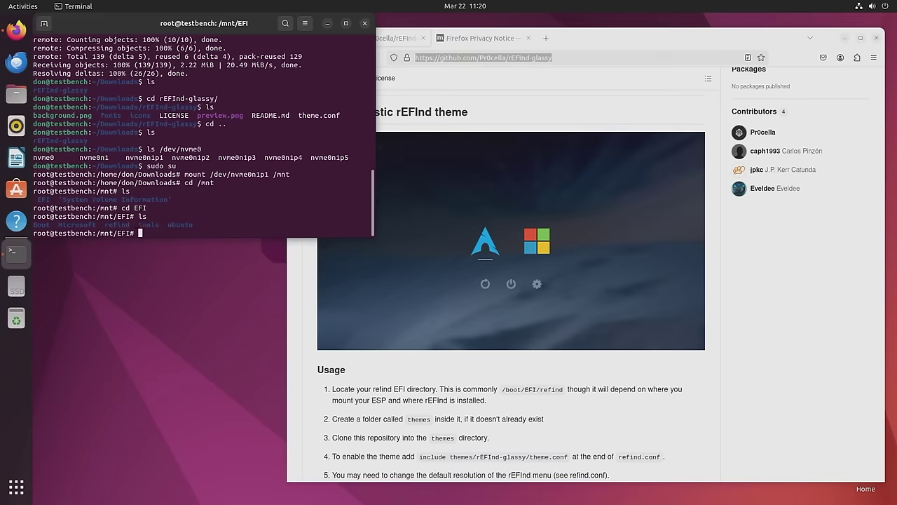
pyautogui.write('cd re')
pyautogui.press('Tab')
pyautogui.press('Return')
pyautogui.write('ls')
pyautogui.press('Return')
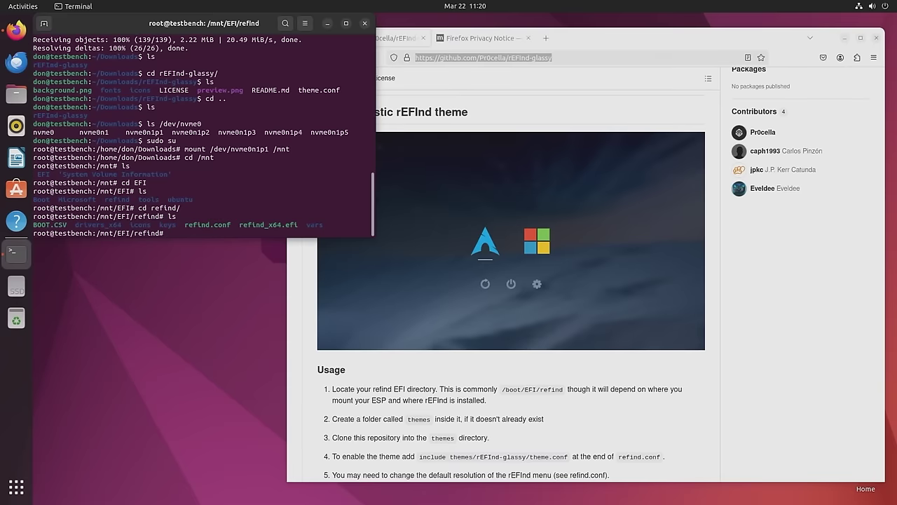
# Step: Create a themes folder inside the refind directory, following the README's step 2
pyautogui.write('mkdir')
pyautogui.click(457, 436)
pyautogui.moveTo(332, 436); pyautogui.dragTo(448, 436)
pyautogui.click(427, 419)
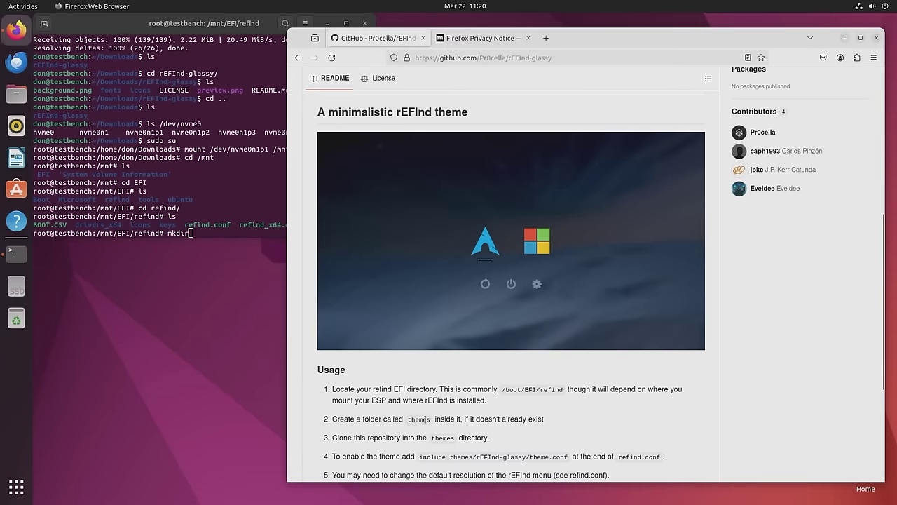
pyautogui.doubleClick(418, 420)
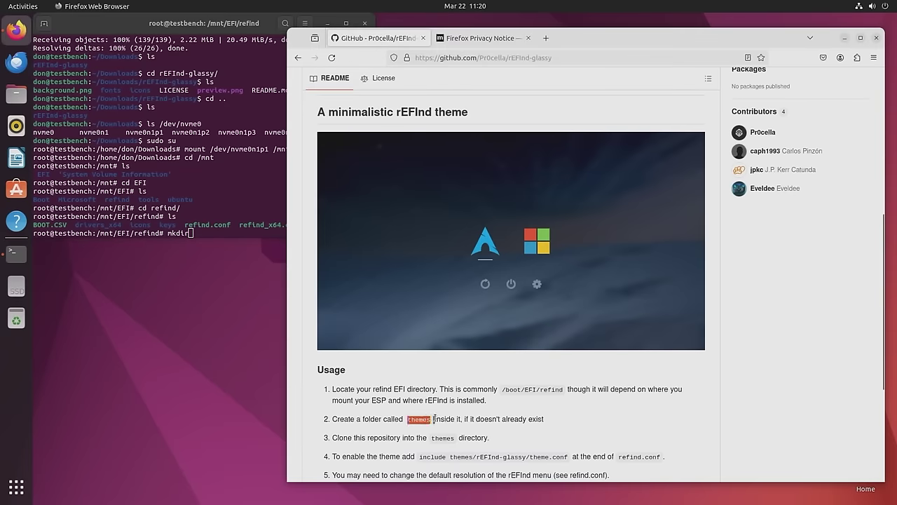
pyautogui.click(203, 212)
pyautogui.write('themes')
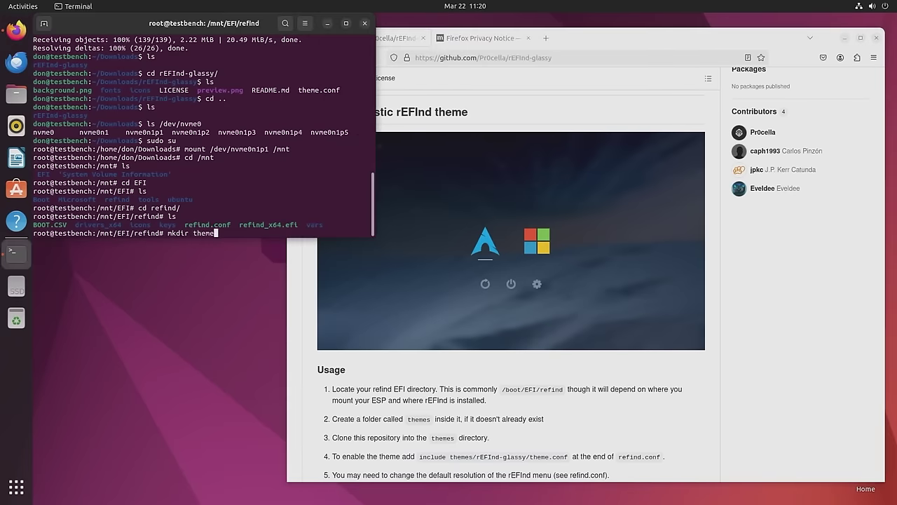
pyautogui.press('Return')
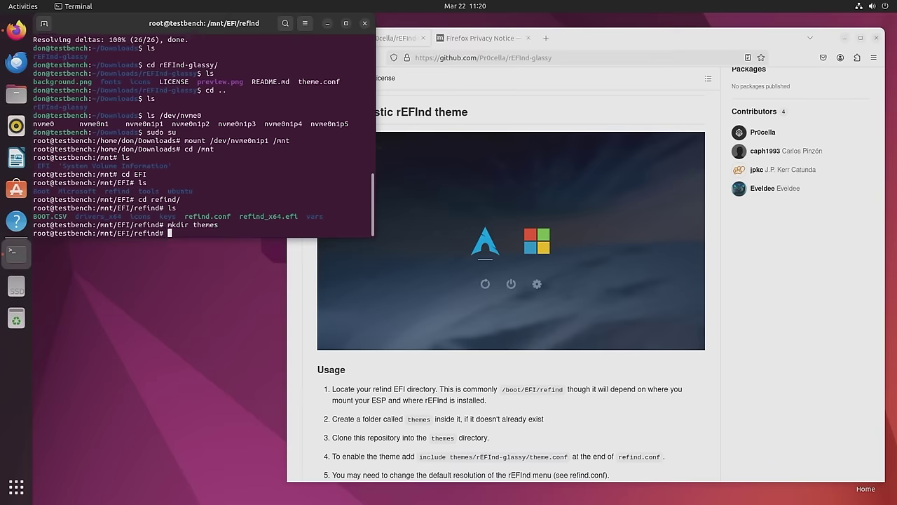
# Step: Move the rEFInd-glassy folder from Downloads into /mnt/EFI/refind/themes
pyautogui.write('cp')
pyautogui.press('BackSpace')
pyautogui.write('mv ')
pyautogui.write('home/')
pyautogui.press('BackSpace')
pyautogui.press('BackSpace')
pyautogui.press('BackSpace')
pyautogui.press('BackSpace')
pyautogui.press('BackSpace')
pyautogui.write('/home/don/Downloads/')
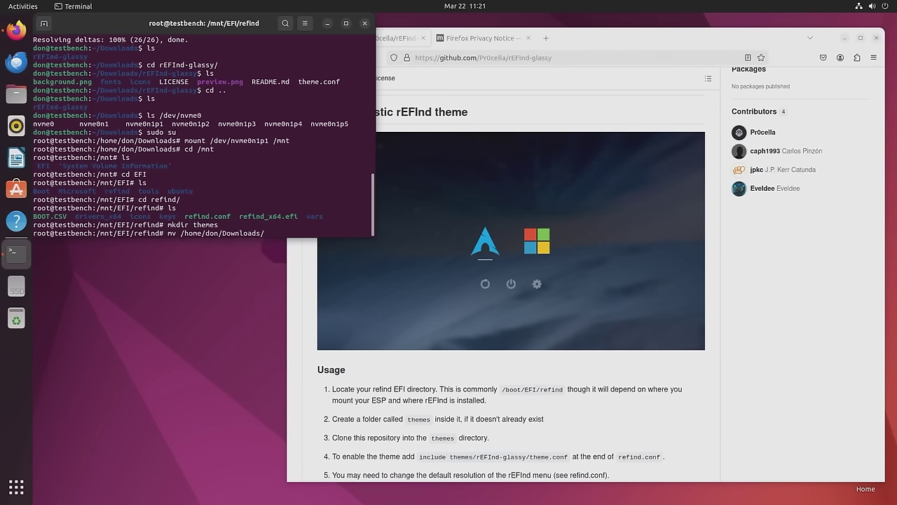
pyautogui.write('r')
pyautogui.press('Tab')
pyautogui.write('/mnt/')
pyautogui.write('EFInd-glassy/ /mnt/')
pyautogui.press('Tab')
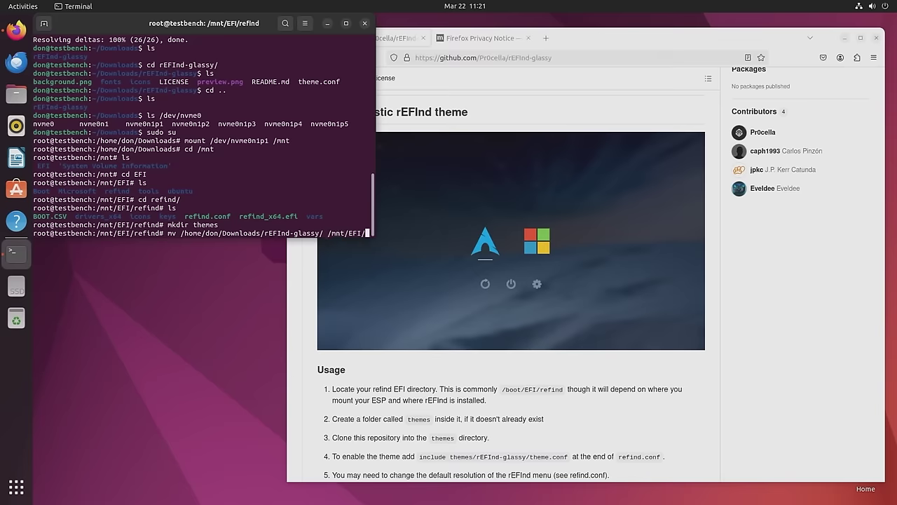
pyautogui.write('r')
pyautogui.press('Tab')
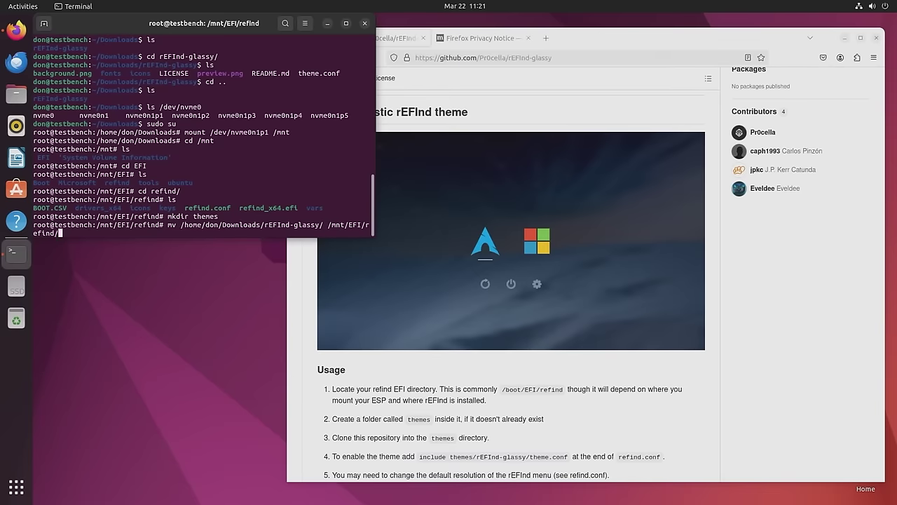
pyautogui.write('themes/')
pyautogui.press('Return')
# Step: Confirm rEFInd-glassy now sits in themes by entering themes/rEFInd-glassy
pyautogui.hotkey('ctrl', 'l')
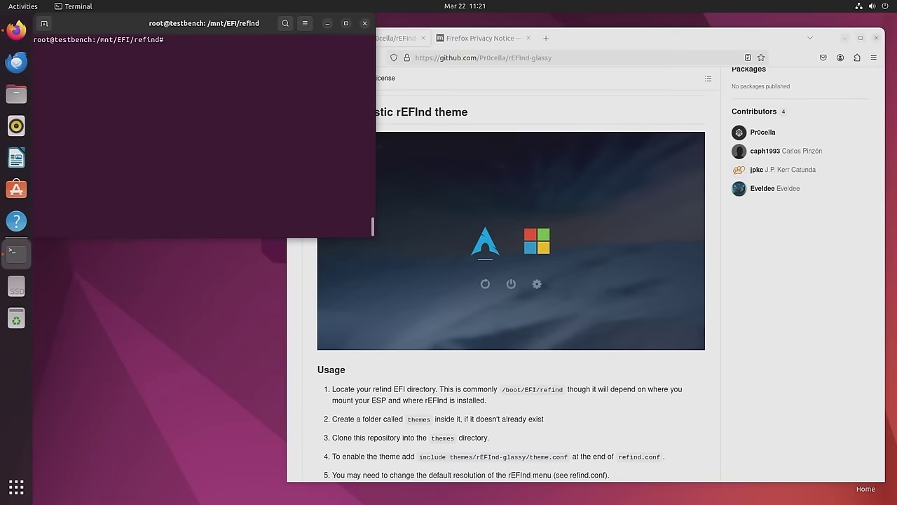
pyautogui.write('ls')
pyautogui.press('Return')
pyautogui.write('cd th')
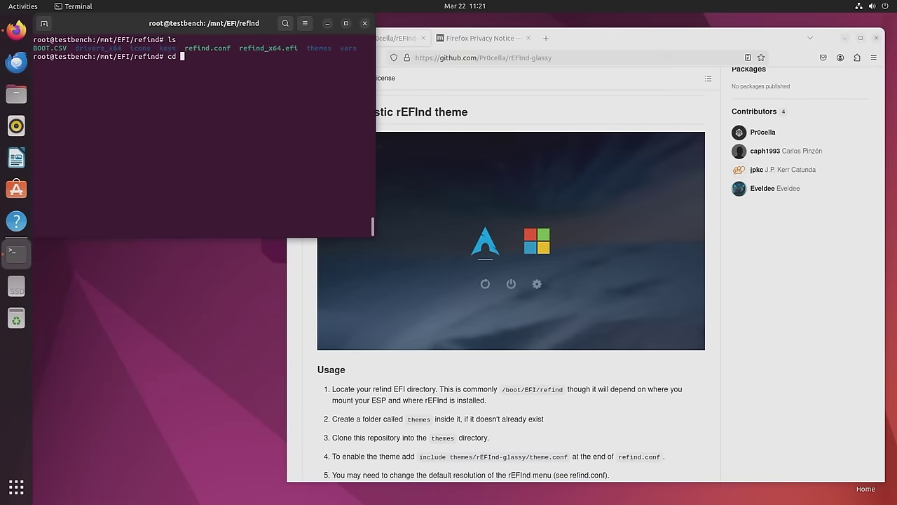
pyautogui.press('Tab')
pyautogui.press('Return')
pyautogui.write('ls')
pyautogui.press('Return')
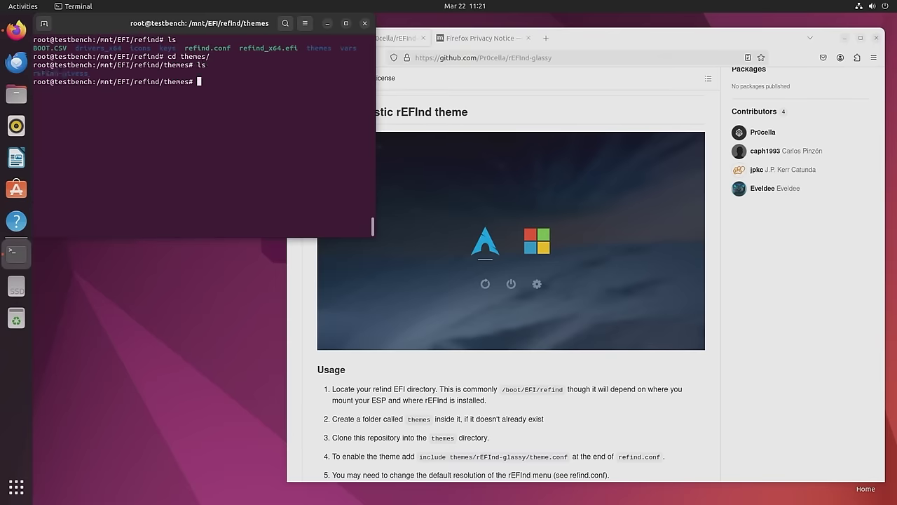
pyautogui.write('cd r')
pyautogui.press('Tab')
pyautogui.press('Return')
pyautogui.write('ls')
pyautogui.press('Return')
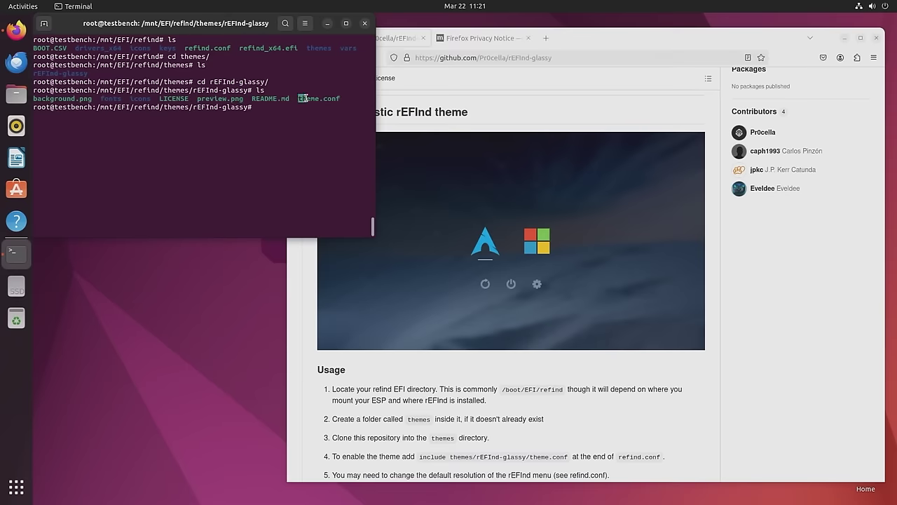
# Step: Go back up to the refind directory and list its contents
pyautogui.write('cd ..')
pyautogui.press('Return')
pyautogui.write('cd ..')
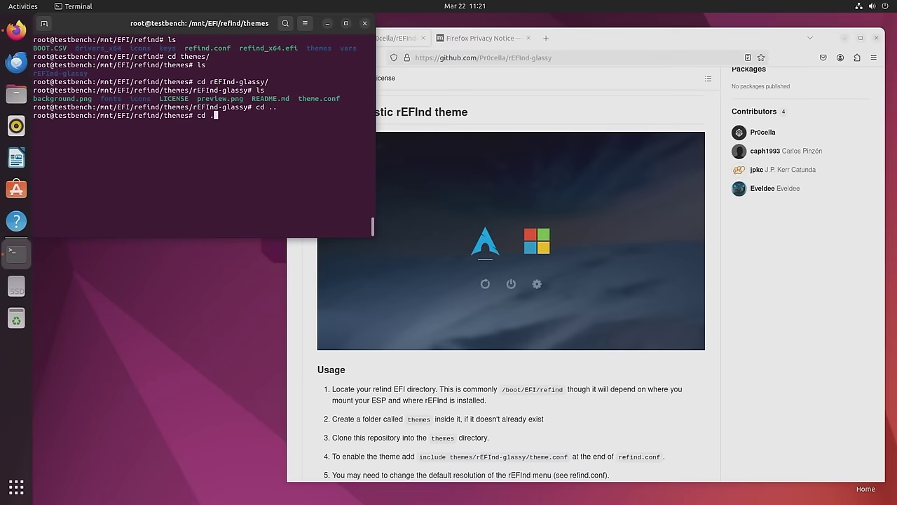
pyautogui.press('Return')
pyautogui.write('ls')
pyautogui.press('Return')
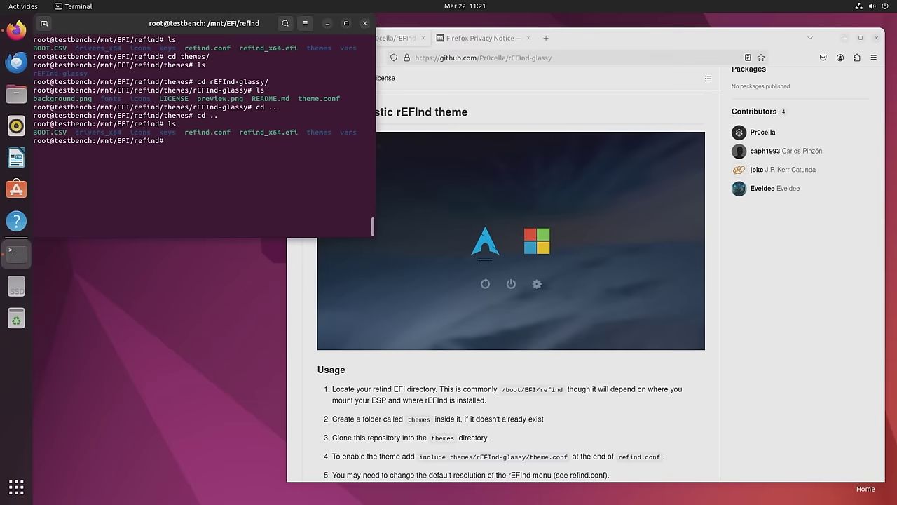
# Step: Open refind.conf in nano and jump to the end of the file
pyautogui.write('nano refind')
pyautogui.write('.conf')
pyautogui.press('Return')
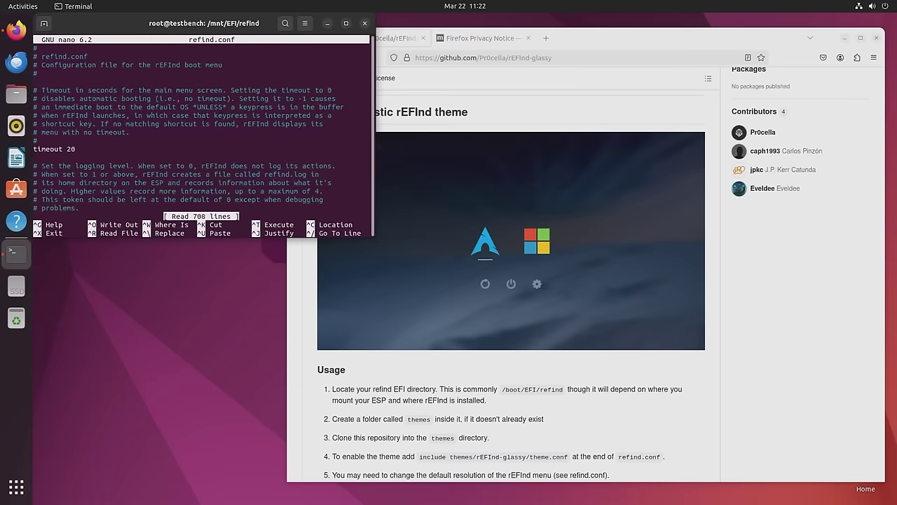
pyautogui.hotkey('alt', '/')
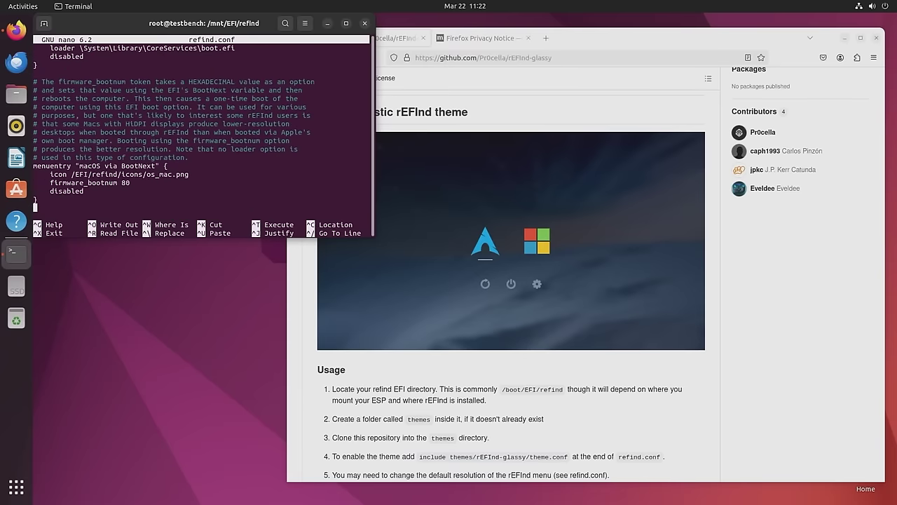
# Step: Copy 'include themes/rEFInd-glassy/theme.conf' from the README and paste it at refind.conf's end
pyautogui.click(566, 304)
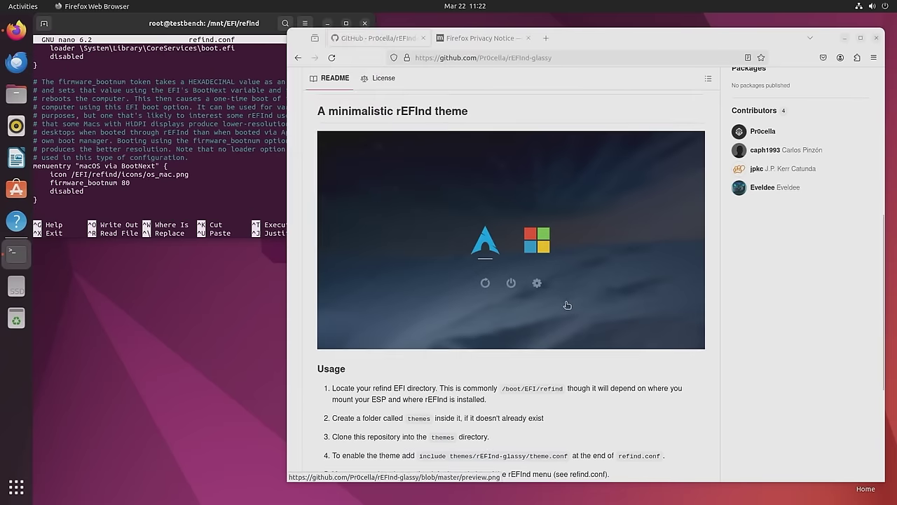
pyautogui.scroll(-2, 513, 326)
pyautogui.doubleClick(425, 297)
pyautogui.click(425, 297)
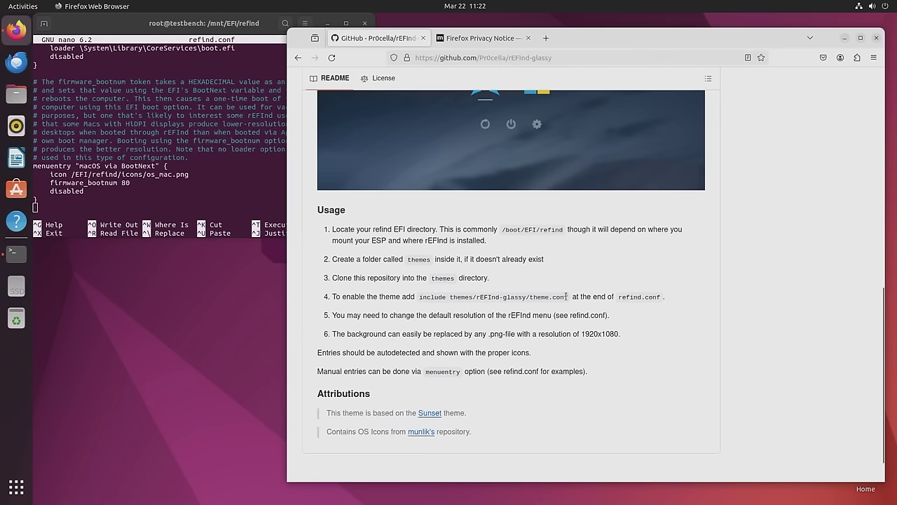
pyautogui.moveTo(567, 297); pyautogui.dragTo(419, 297)
pyautogui.rightClick(419, 297)
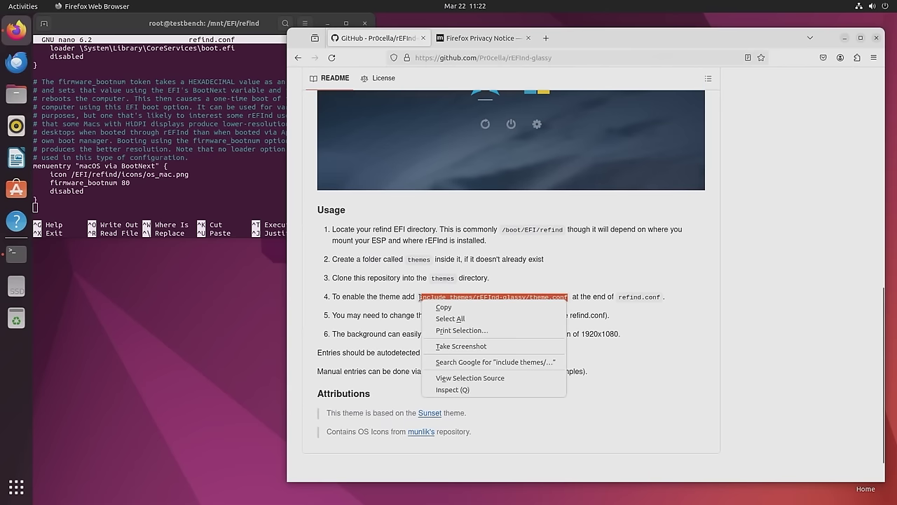
pyautogui.click(442, 307)
pyautogui.click(189, 194)
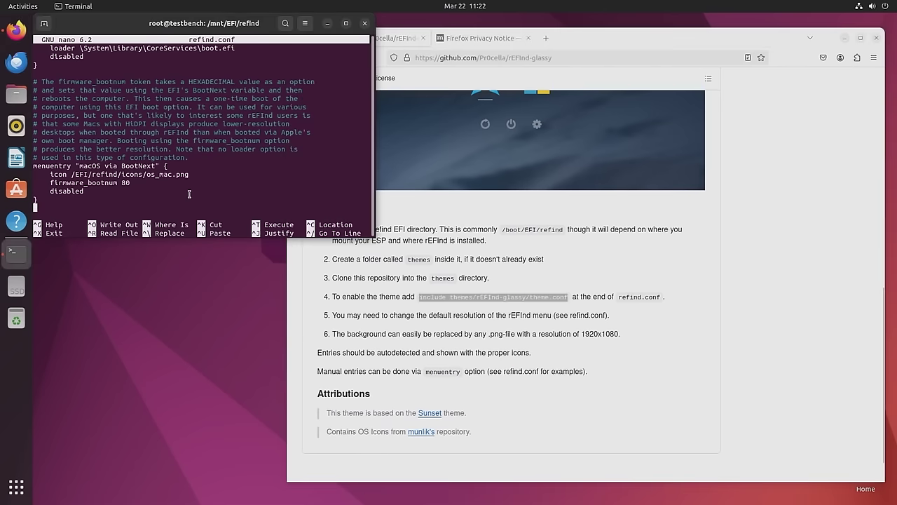
pyautogui.hotkey('ctrl', 'shift', 'v')
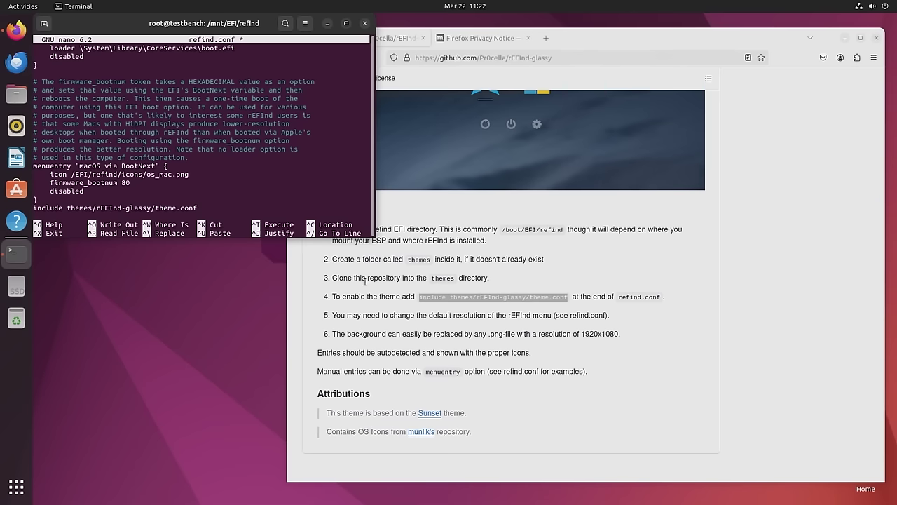
# Step: Check the pasted include line and save refind.conf under the same name
pyautogui.scroll(10, 186, 133)
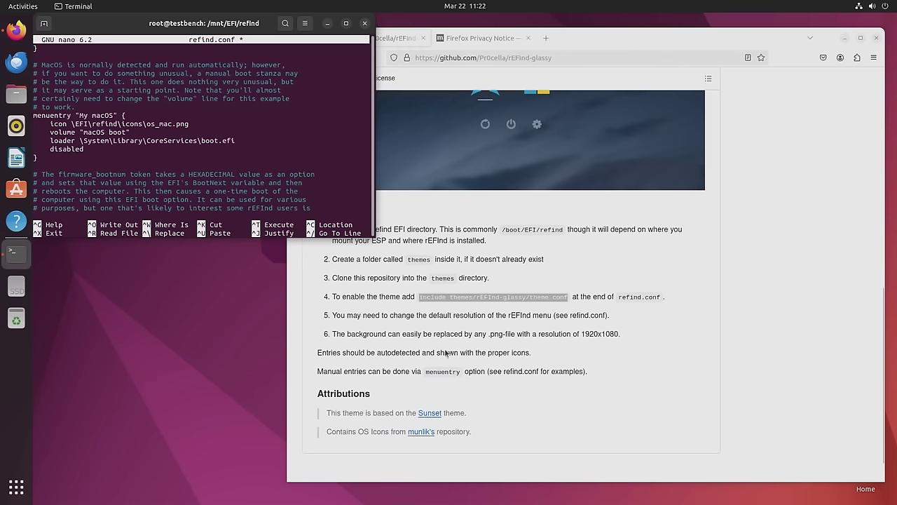
pyautogui.click(578, 337)
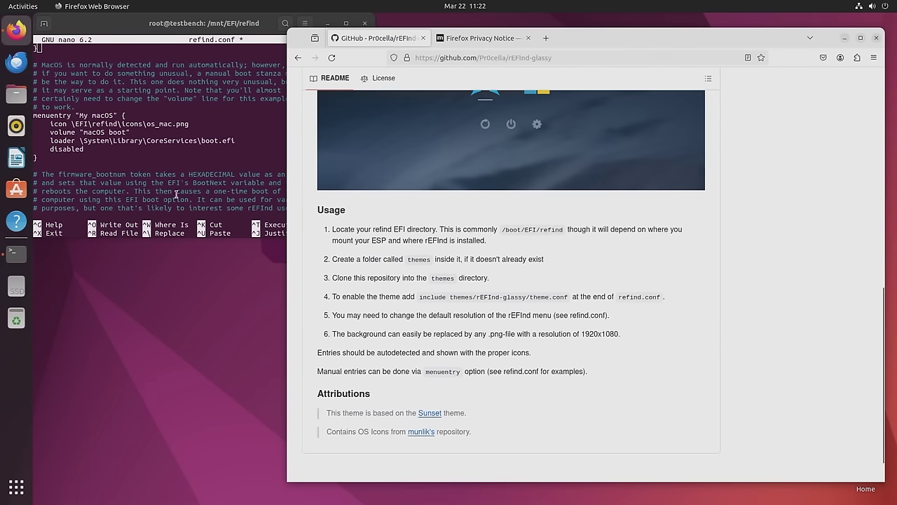
pyautogui.click(158, 168)
pyautogui.scroll(-5, 341, 130)
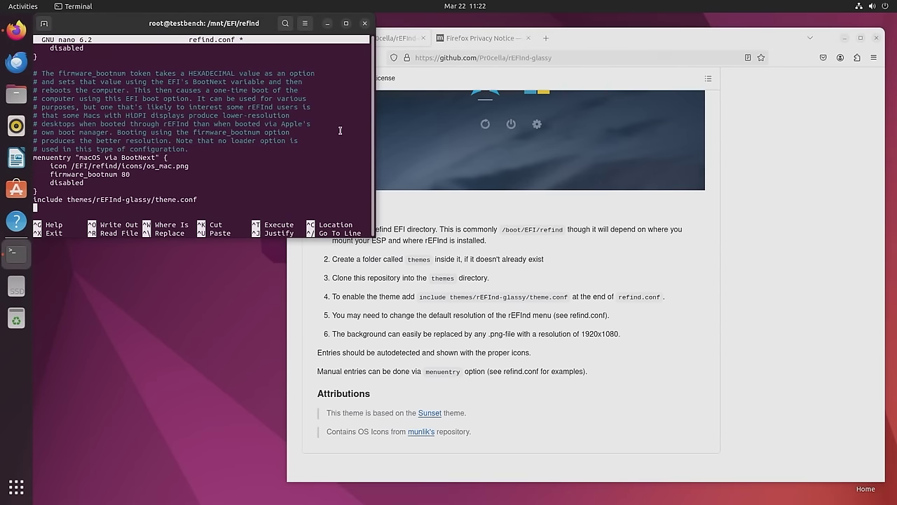
pyautogui.hotkey('ctrl', 'x')
pyautogui.press('y')
pyautogui.press('Return')
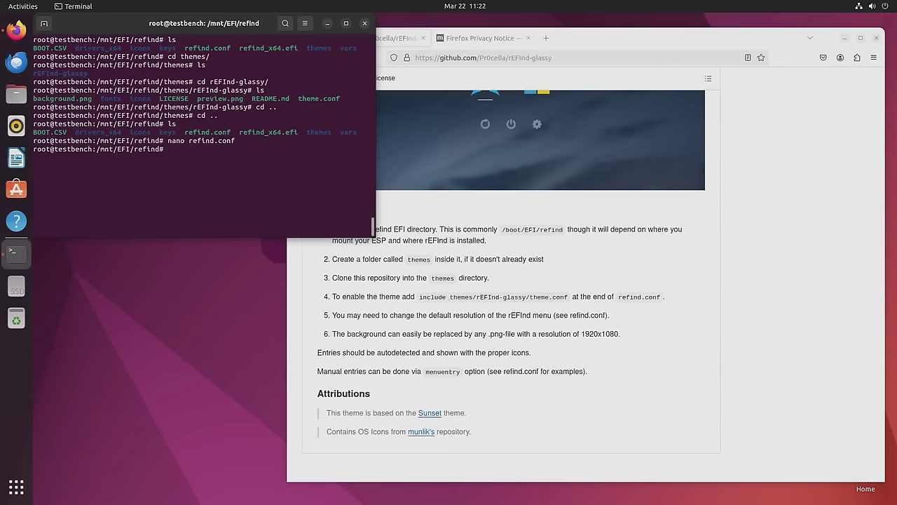
# Step: Reboot and move between the glassy Windows and Ubuntu boot entries
pyautogui.write('reboot')
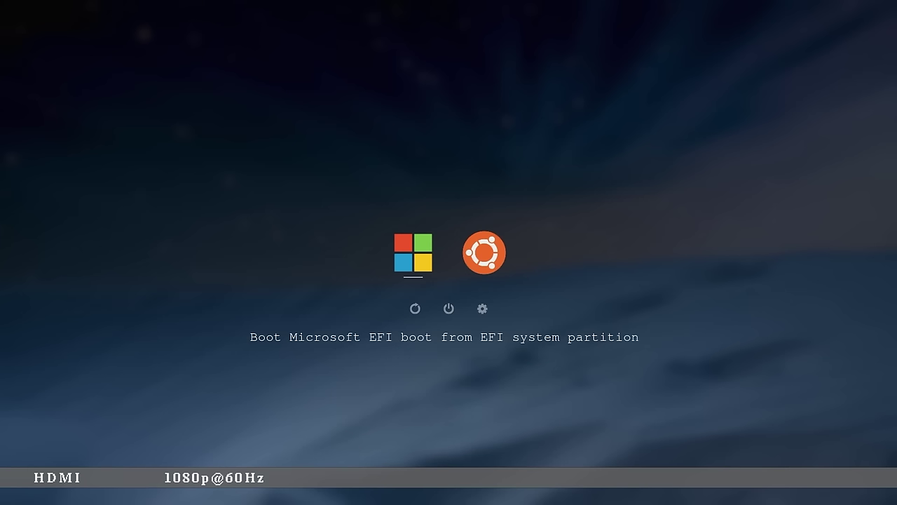
pyautogui.press('Right')
pyautogui.press('Left')
pyautogui.press('Right')
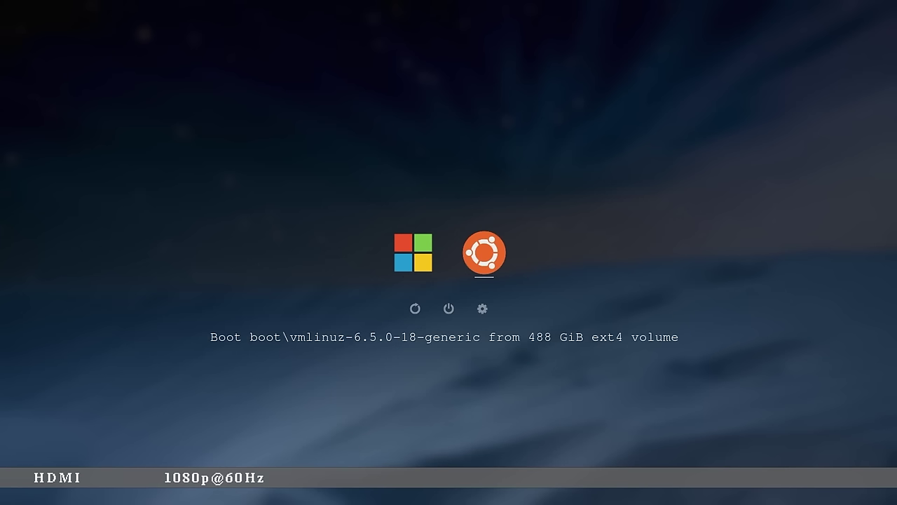
pyautogui.press('Left')
pyautogui.press('Right')
pyautogui.press('Left')
pyautogui.press('Right')
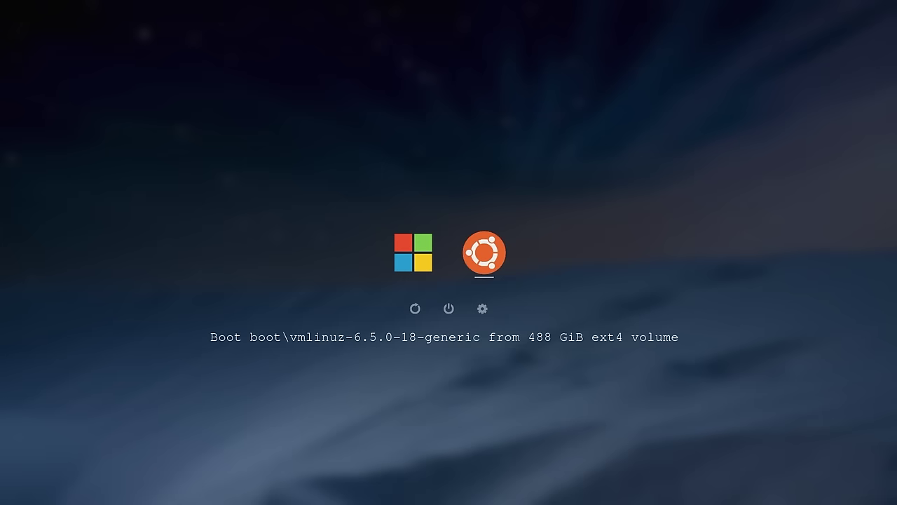
pyautogui.press('Left')
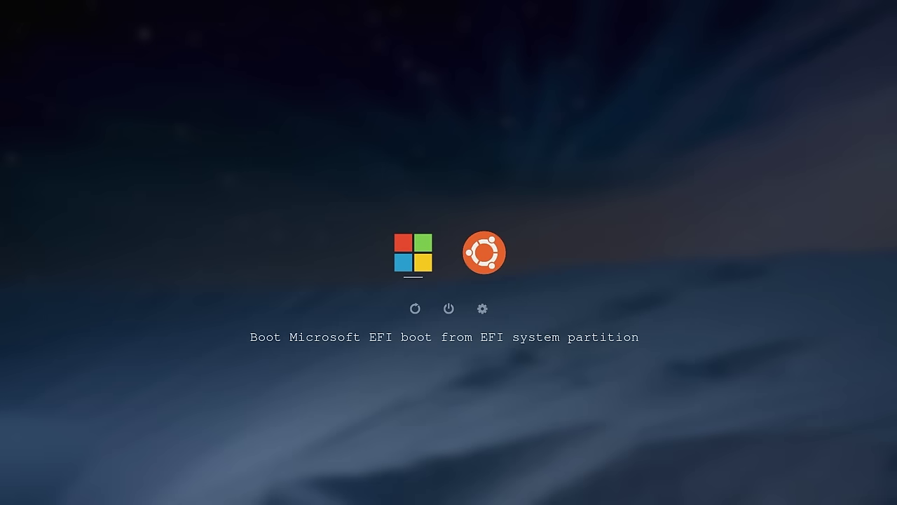
pyautogui.press('Right')
pyautogui.press('Left')
pyautogui.press('Right')
pyautogui.press('Left')
pyautogui.press('Right')
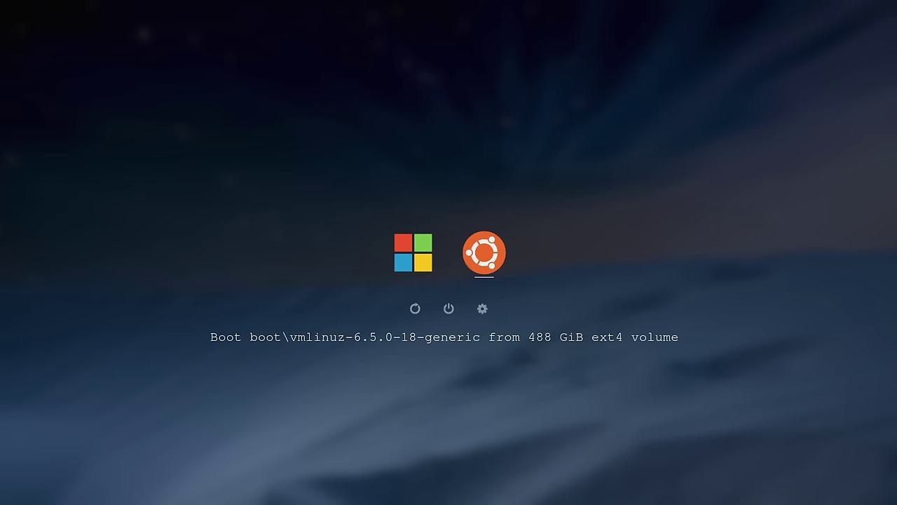
# Step: Look through the reboot, shutdown and firmware setup options, then boot Windows
pyautogui.press('Down')
pyautogui.press('Left')
pyautogui.press('Left')
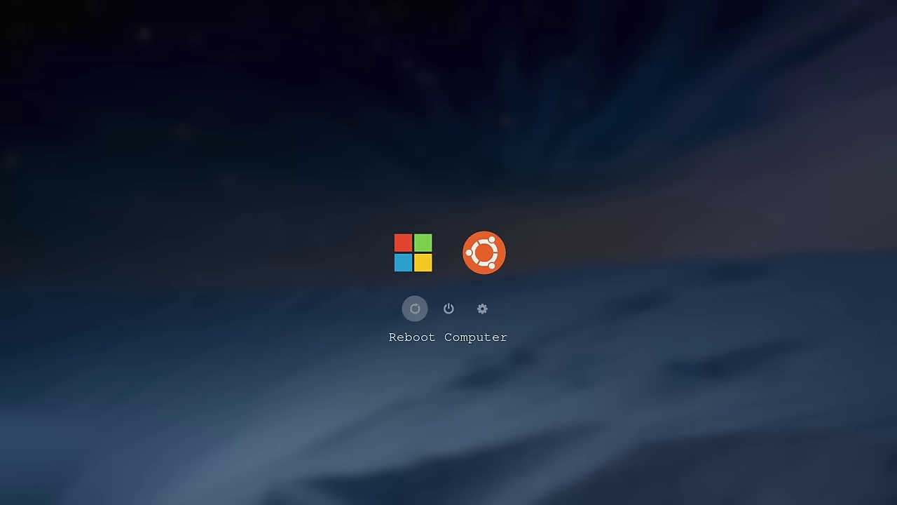
pyautogui.press('Right')
pyautogui.press('Right')
pyautogui.press('Left')
pyautogui.press('Left')
pyautogui.press('Left')
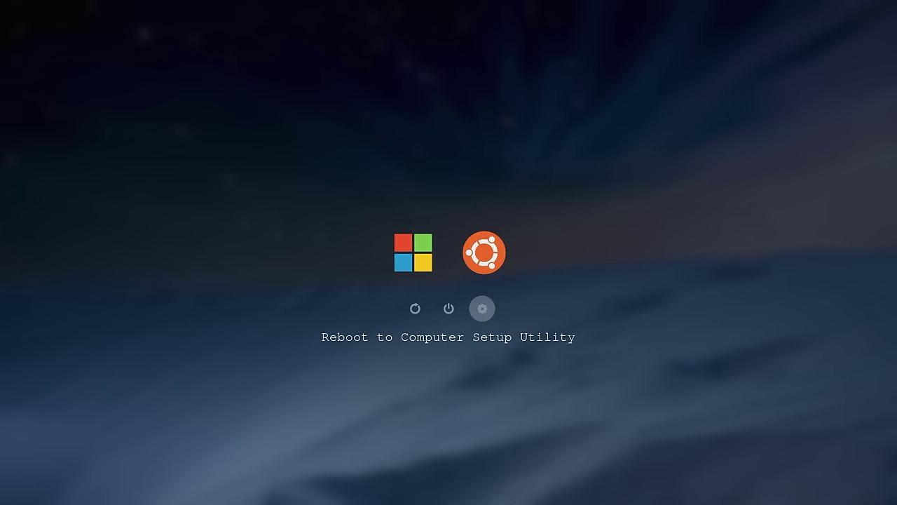
pyautogui.press('Right')
pyautogui.press('Right')
pyautogui.press('Right')
pyautogui.press('Left')
pyautogui.press('Left')
pyautogui.press('Up')
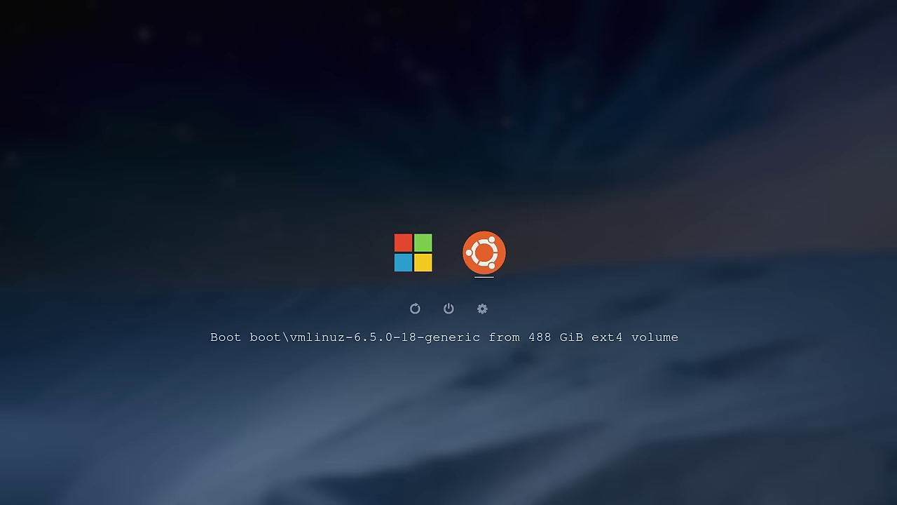
pyautogui.press('Down')
pyautogui.press('Left')
pyautogui.press('Left')
pyautogui.press('Up')
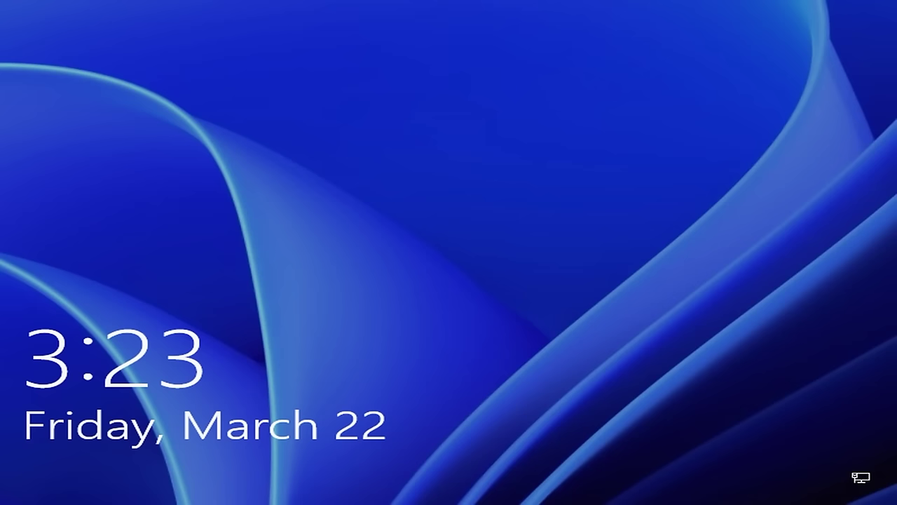
# Step: Dismiss the Windows lock screen and sign in with the account password
pyautogui.press('space')
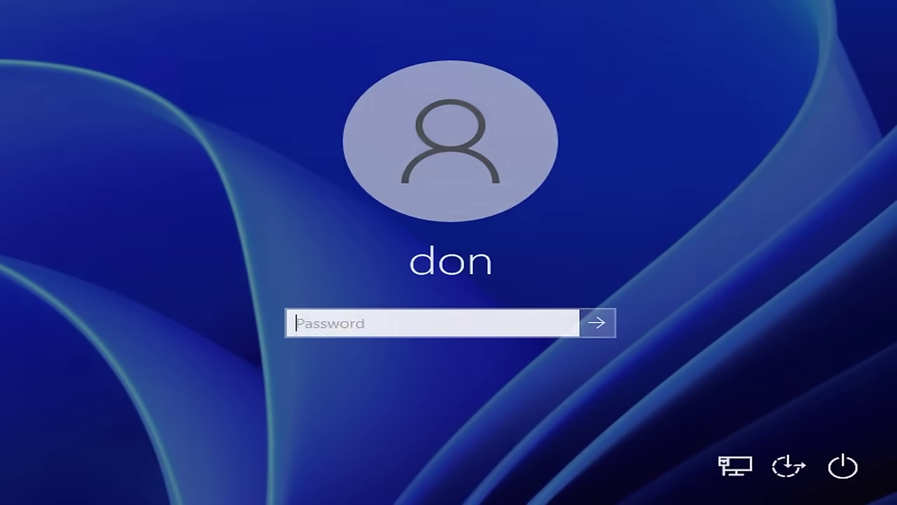
pyautogui.write('••')
pyautogui.press('Return')
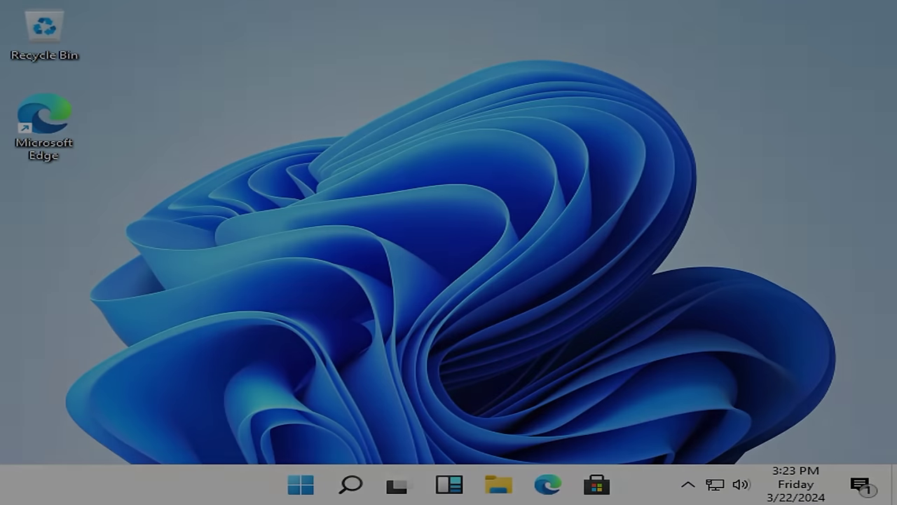